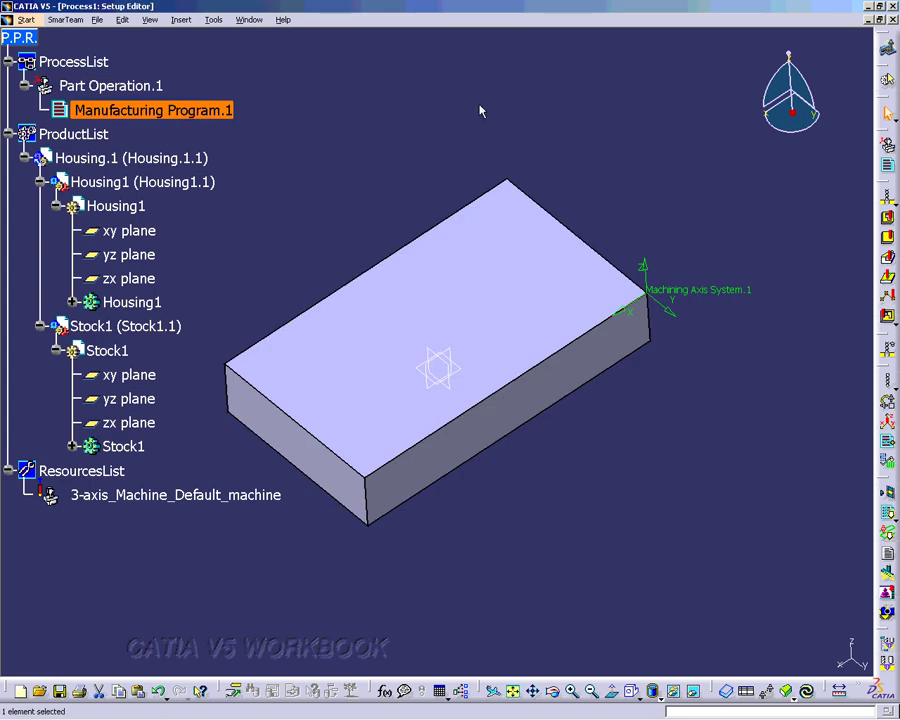
Create the Facing.1 operation from the machining operations flyout.
{"action": "left_click", "coordinate": [888, 200]}
{"action": "left_click", "coordinate": [888, 240]}
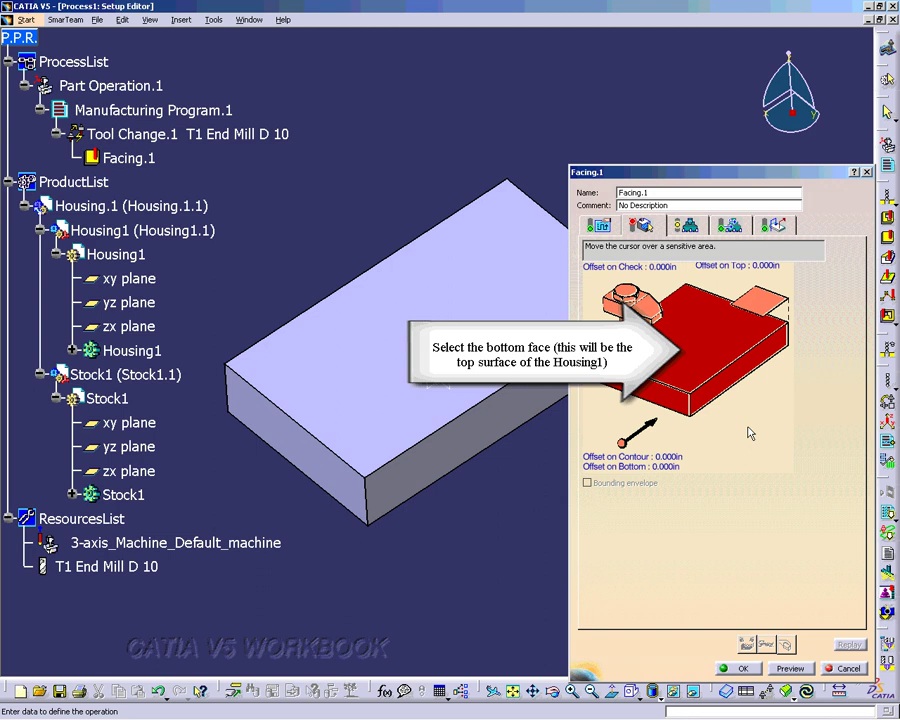
Hide Stock1 and pick Housing1's top face as the bottom of Facing.1.
{"action": "left_click", "coordinate": [707, 348]}
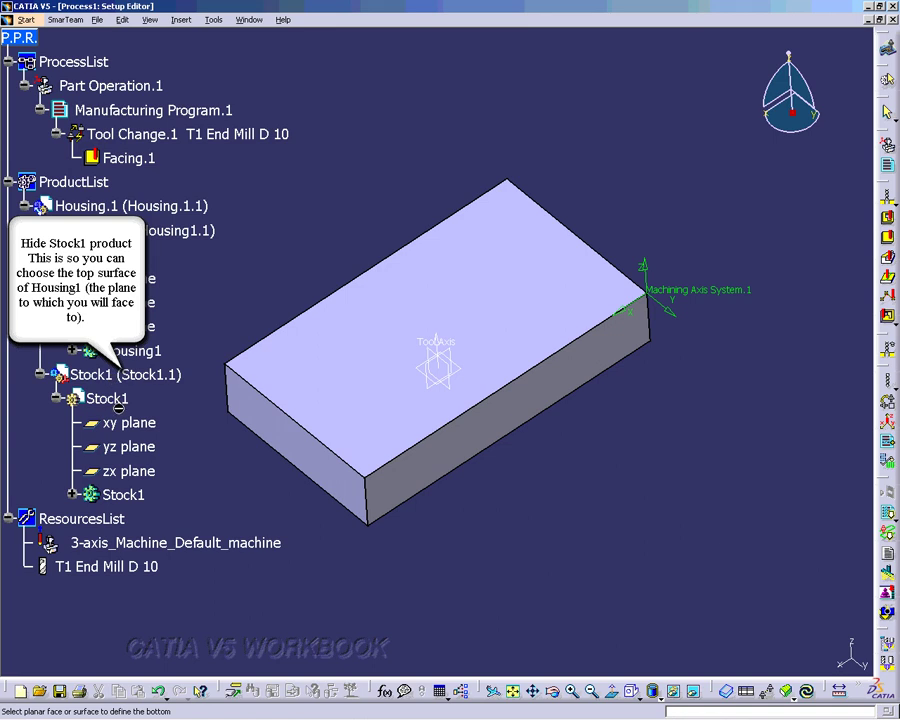
{"action": "right_click", "coordinate": [115, 399]}
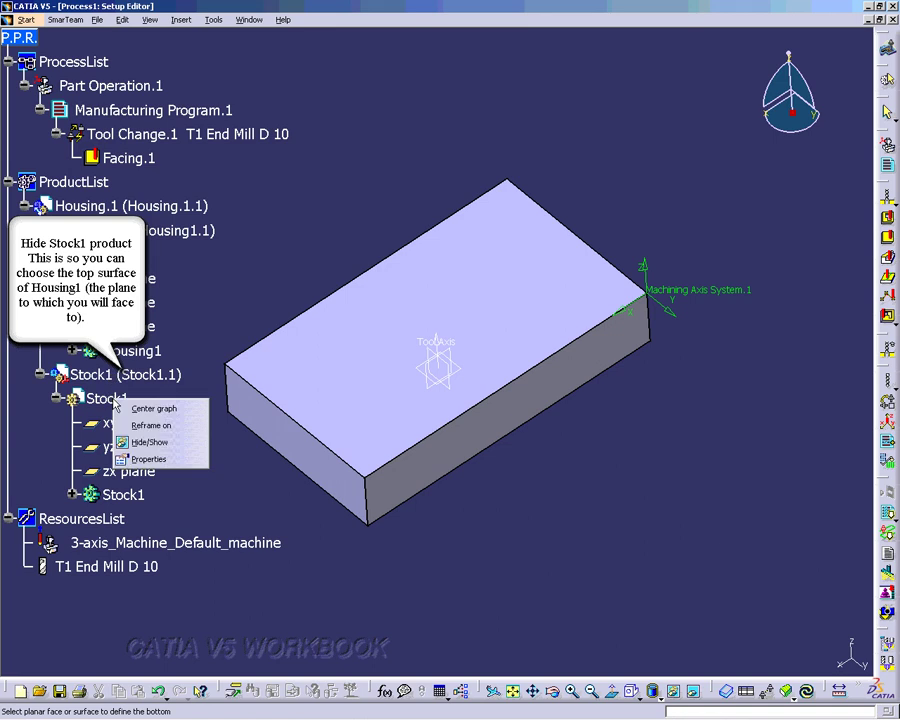
{"action": "left_click", "coordinate": [148, 442]}
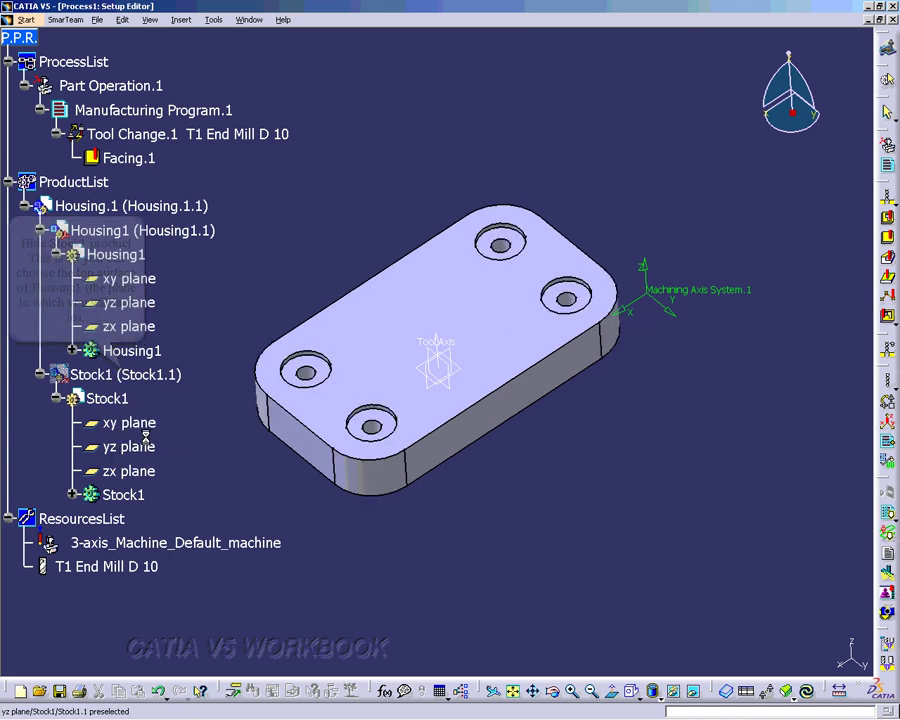
{"action": "left_click", "coordinate": [425, 318]}
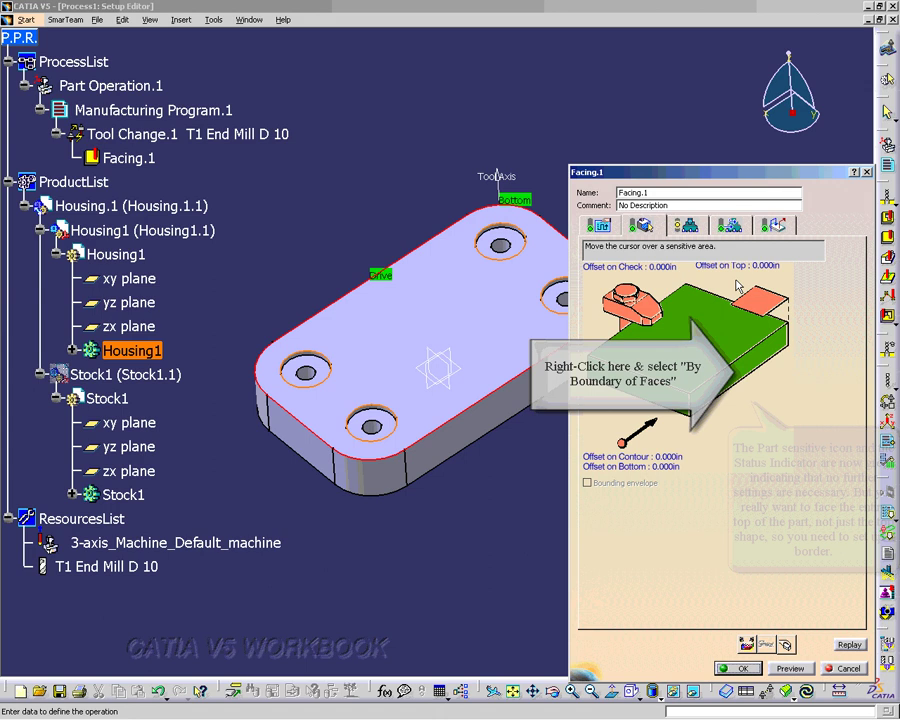
Set the drive selection to By Boundary of Faces using polygon trap.
{"action": "right_click", "coordinate": [749, 366]}
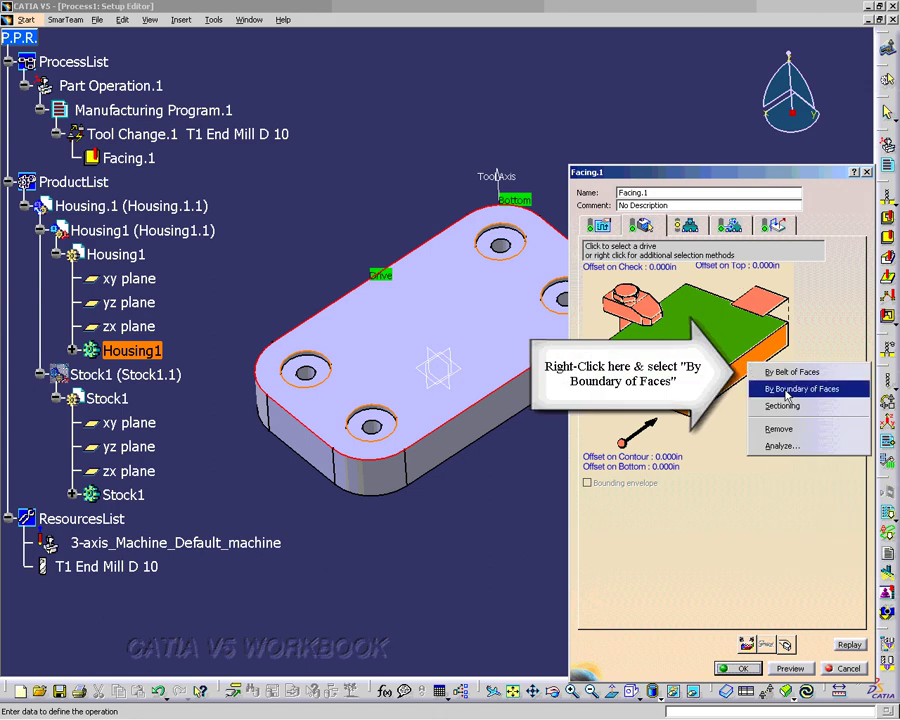
{"action": "left_click", "coordinate": [787, 393]}
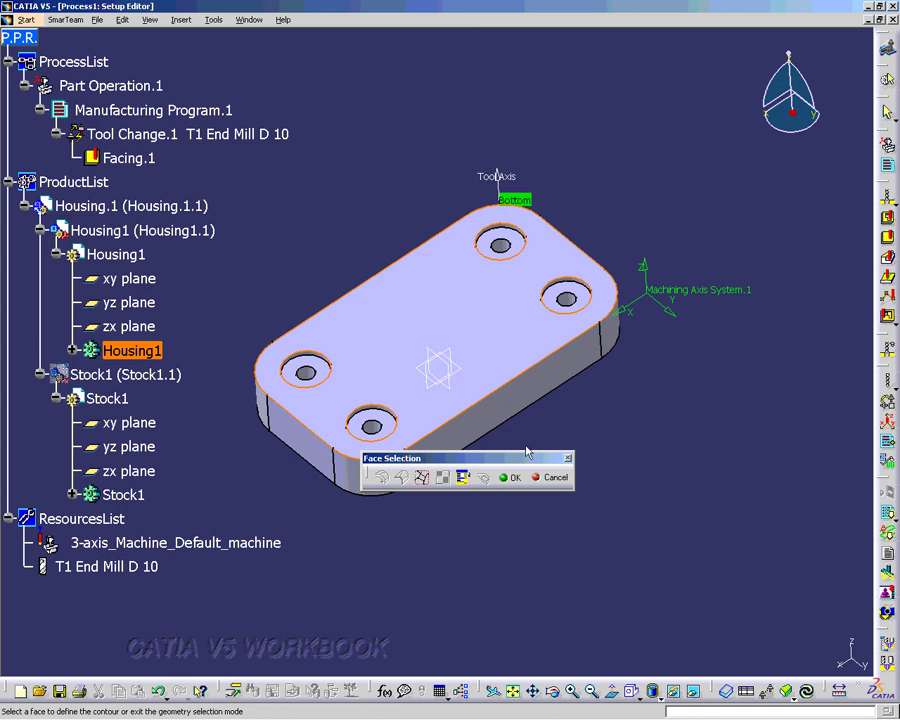
{"action": "left_click", "coordinate": [424, 478]}
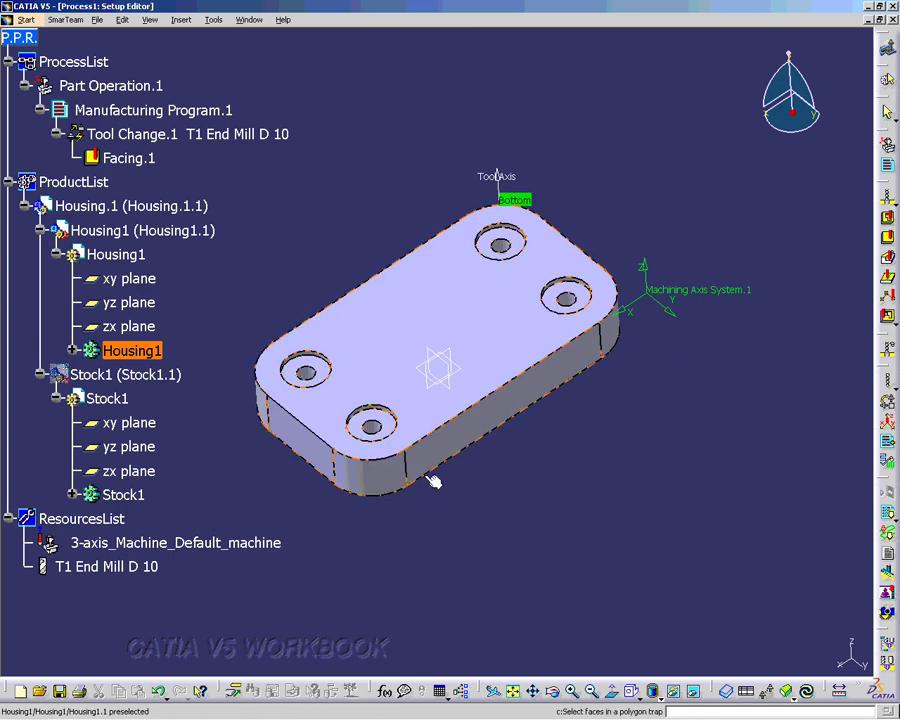
{"action": "left_click", "coordinate": [439, 411]}
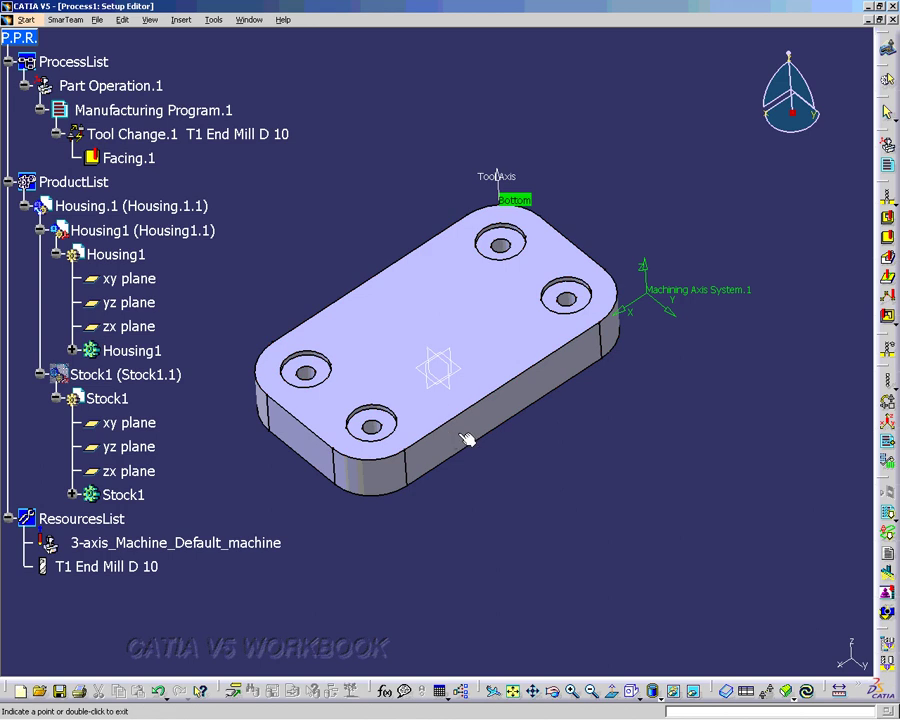
Show Stock1 again and draw a selection polygon over its top face.
{"action": "right_click", "coordinate": [121, 373]}
{"action": "left_click", "coordinate": [160, 417]}
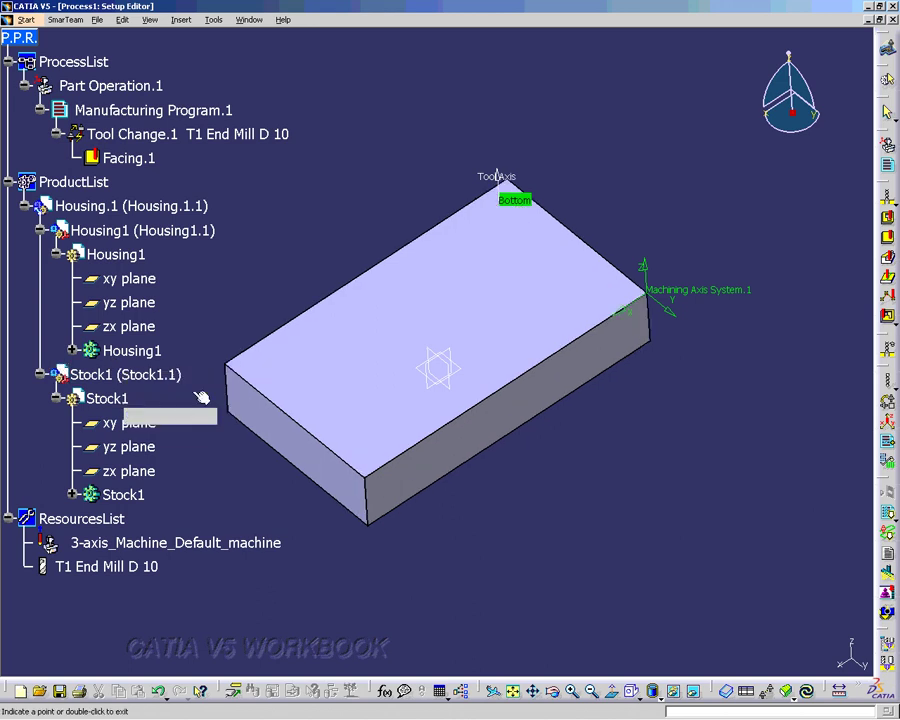
{"action": "left_click", "coordinate": [384, 358]}
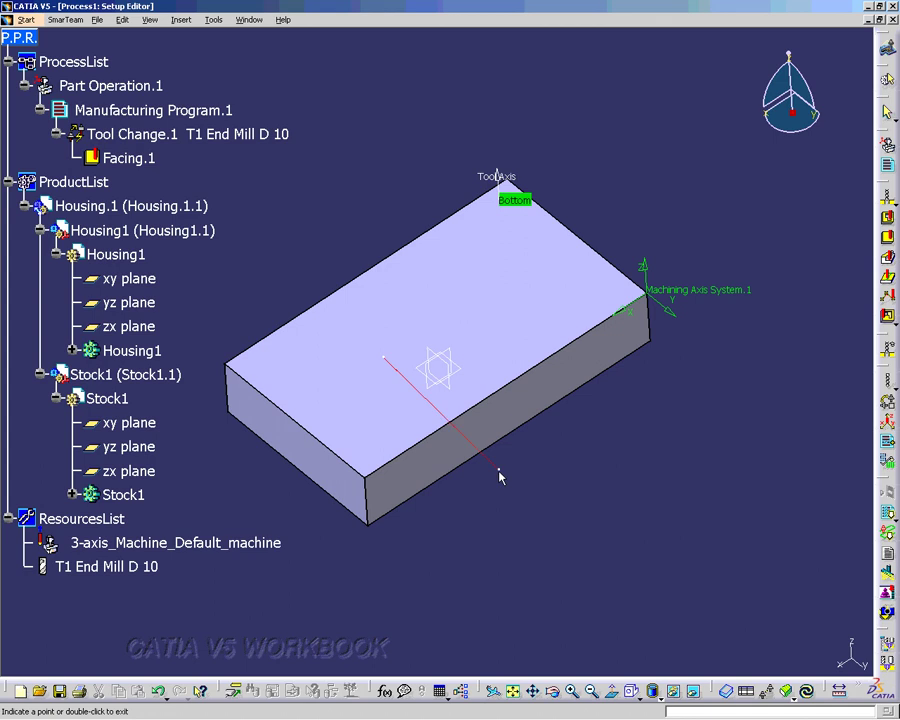
{"action": "left_click", "coordinate": [466, 322]}
{"action": "left_click", "coordinate": [493, 376]}
{"action": "double_click", "coordinate": [526, 334]}
{"action": "left_click", "coordinate": [434, 472]}
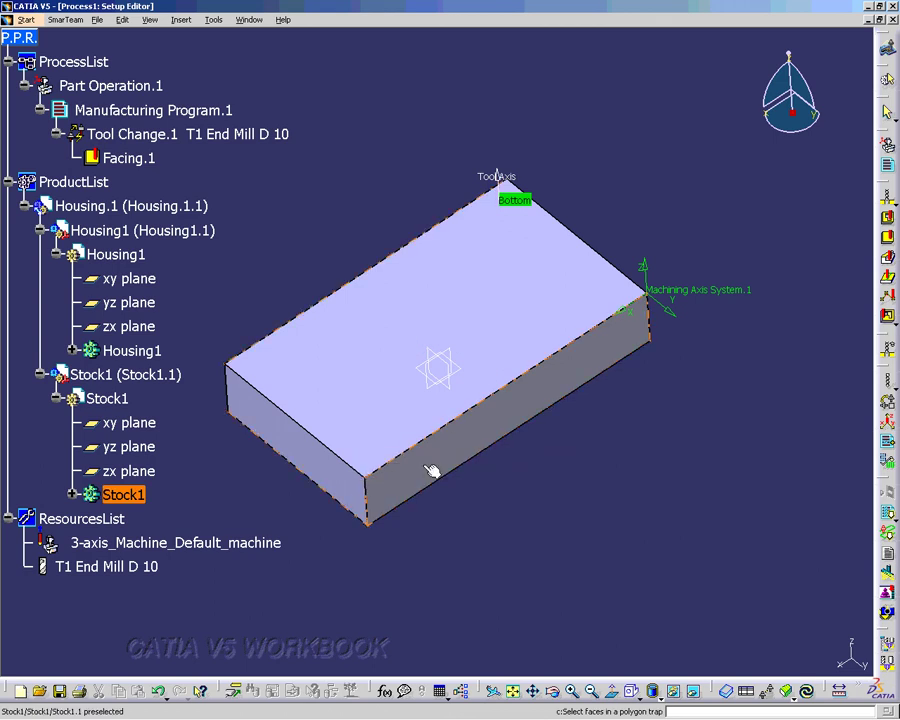
{"action": "left_click", "coordinate": [413, 352]}
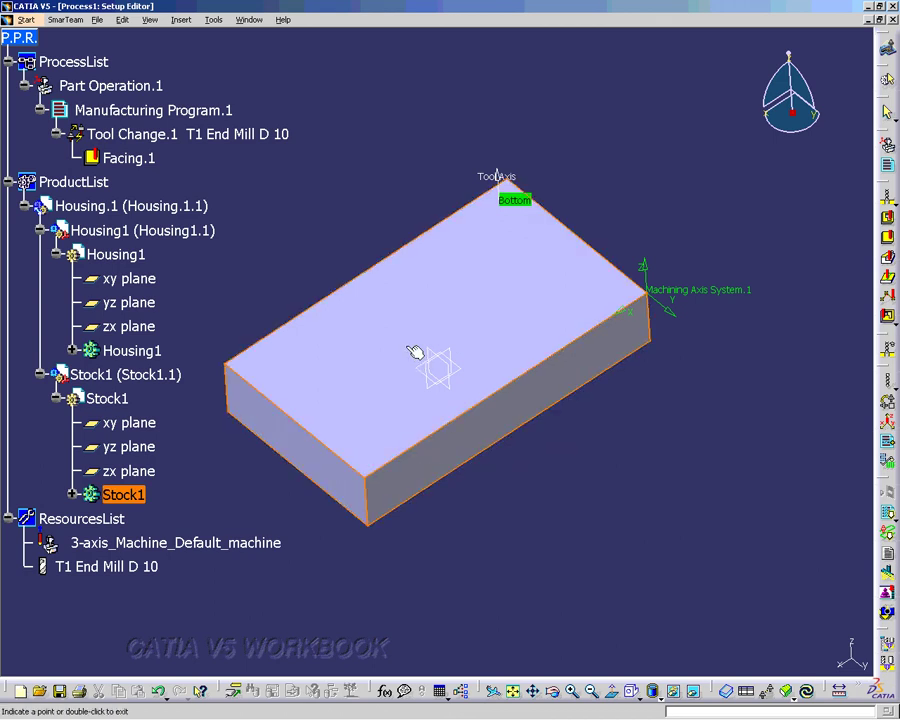
{"action": "left_click", "coordinate": [395, 410]}
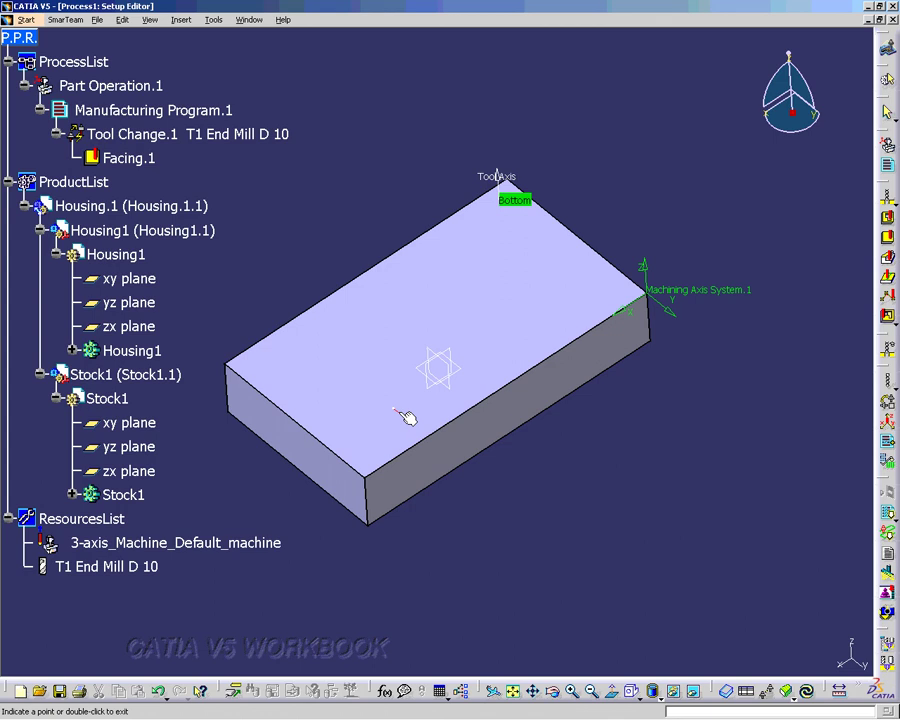
Use Stock1's top face as the drive contour, then as the top plane.
{"action": "double_click", "coordinate": [399, 411]}
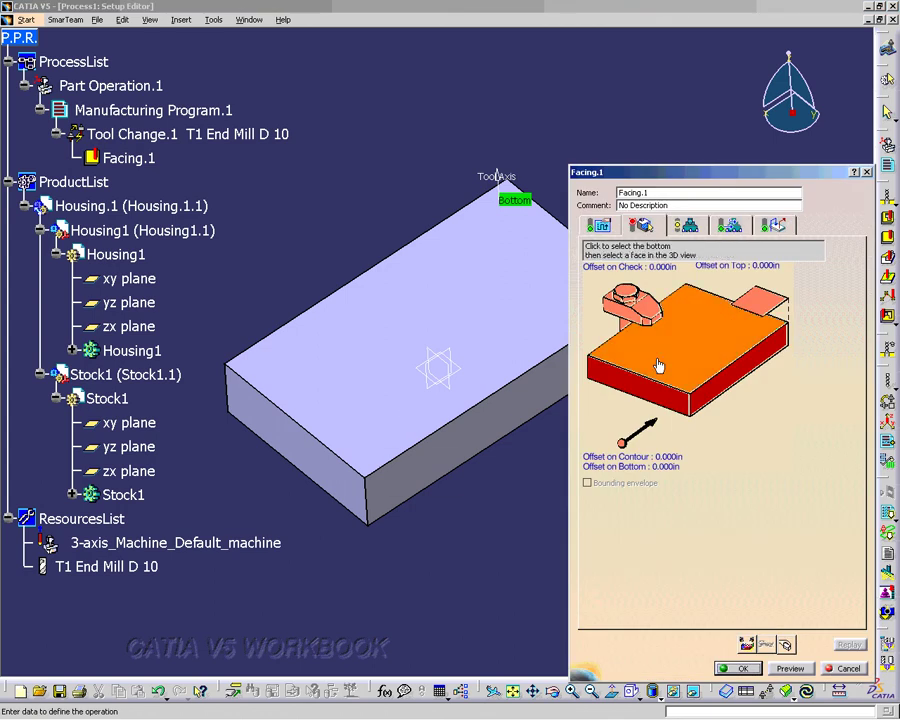
{"action": "right_click", "coordinate": [724, 432]}
{"action": "left_click", "coordinate": [778, 462]}
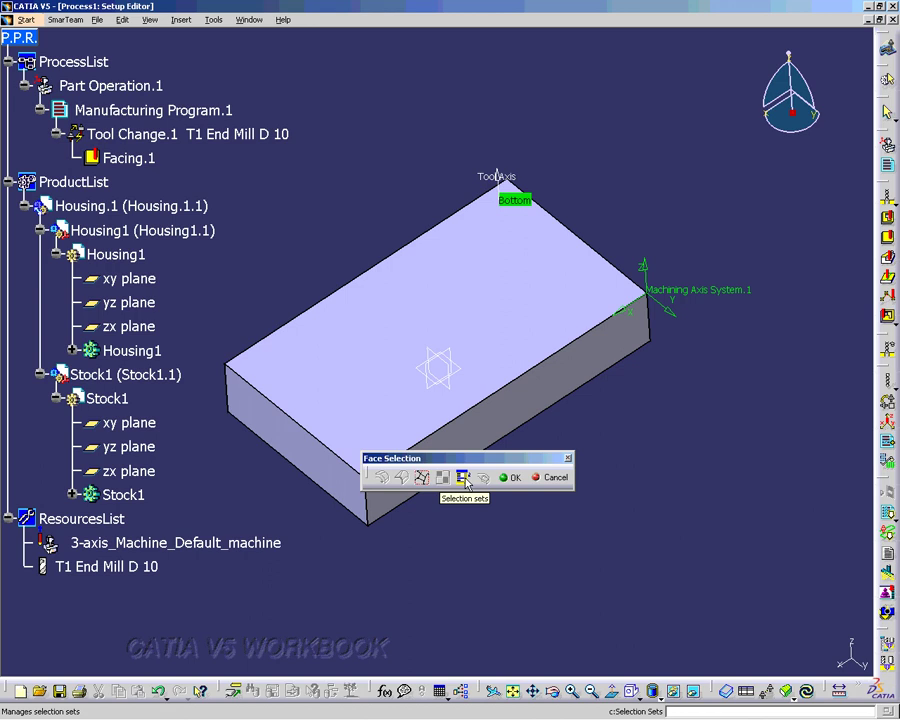
{"action": "left_click", "coordinate": [411, 402]}
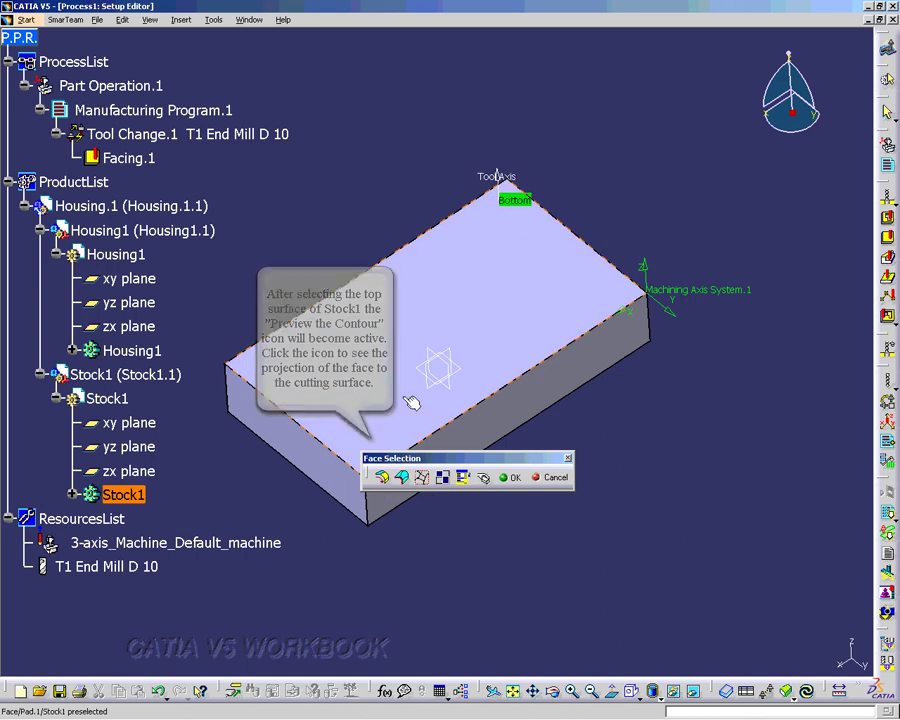
{"action": "left_click", "coordinate": [403, 478]}
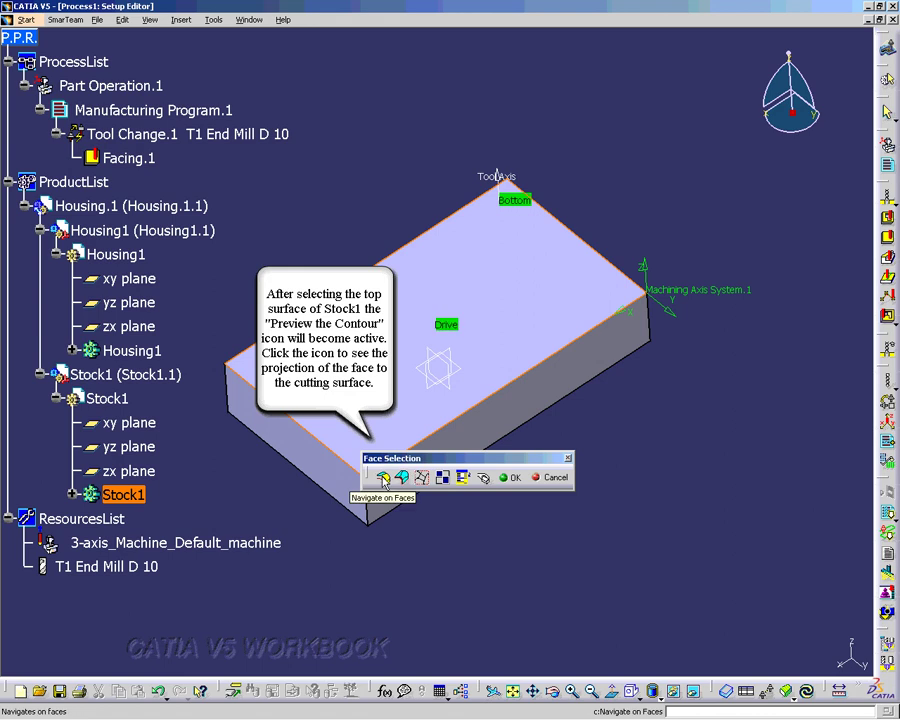
{"action": "left_click", "coordinate": [405, 480]}
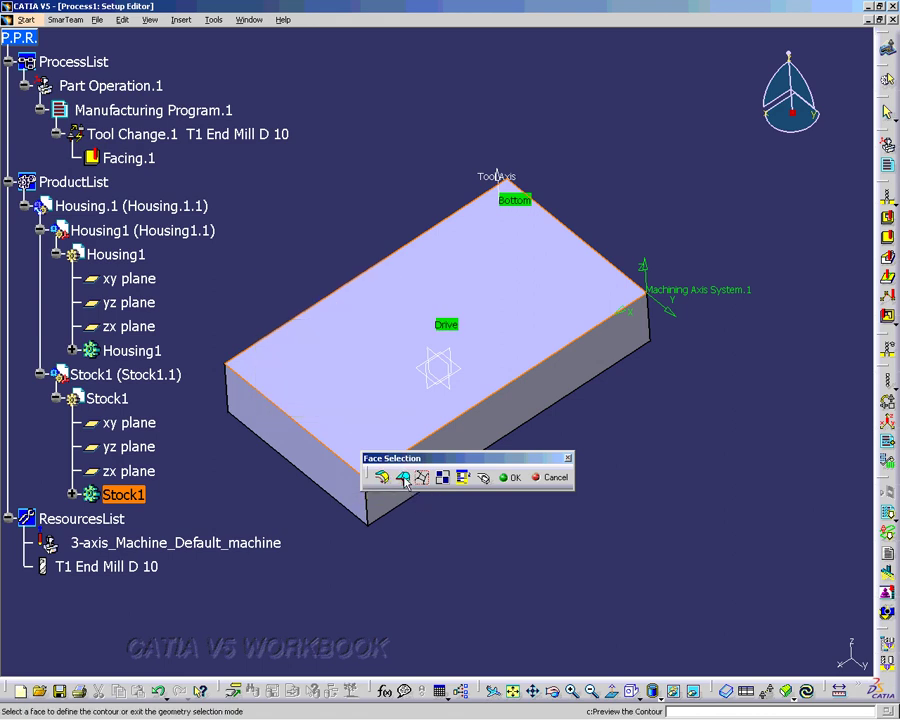
{"action": "left_click", "coordinate": [509, 477]}
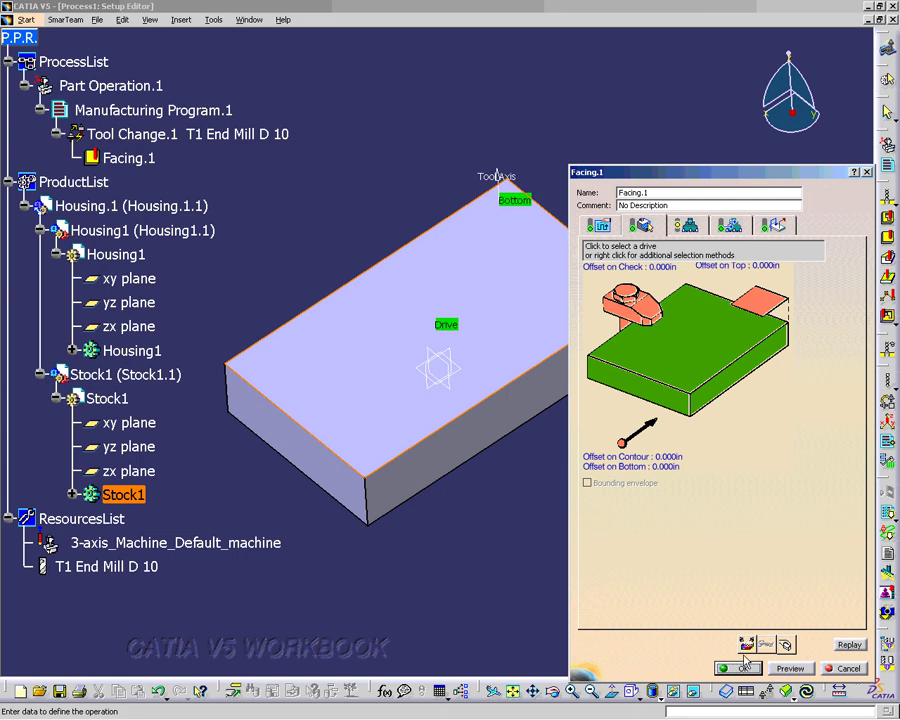
{"action": "left_click", "coordinate": [760, 298]}
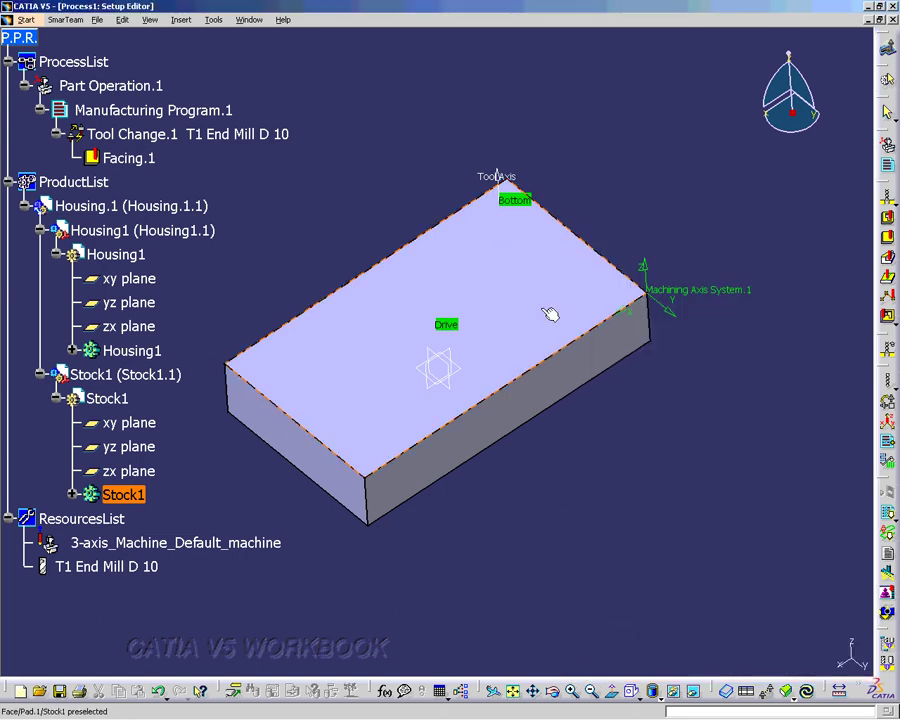
{"action": "left_click", "coordinate": [550, 314]}
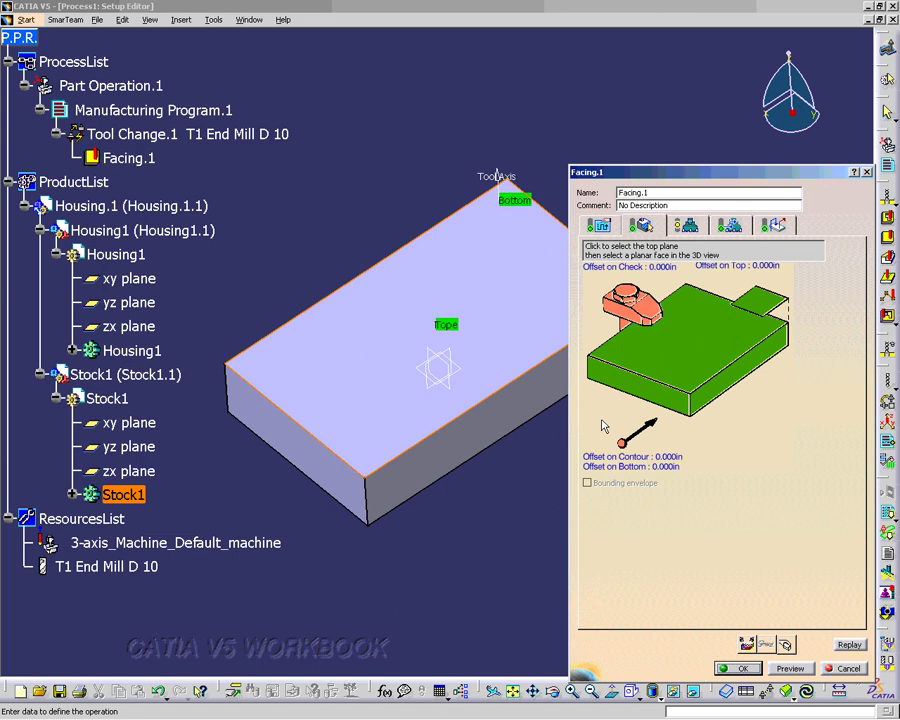
Choose One way as the Facing.1 tool path style on the Strategy tab.
{"action": "left_click", "coordinate": [597, 225]}
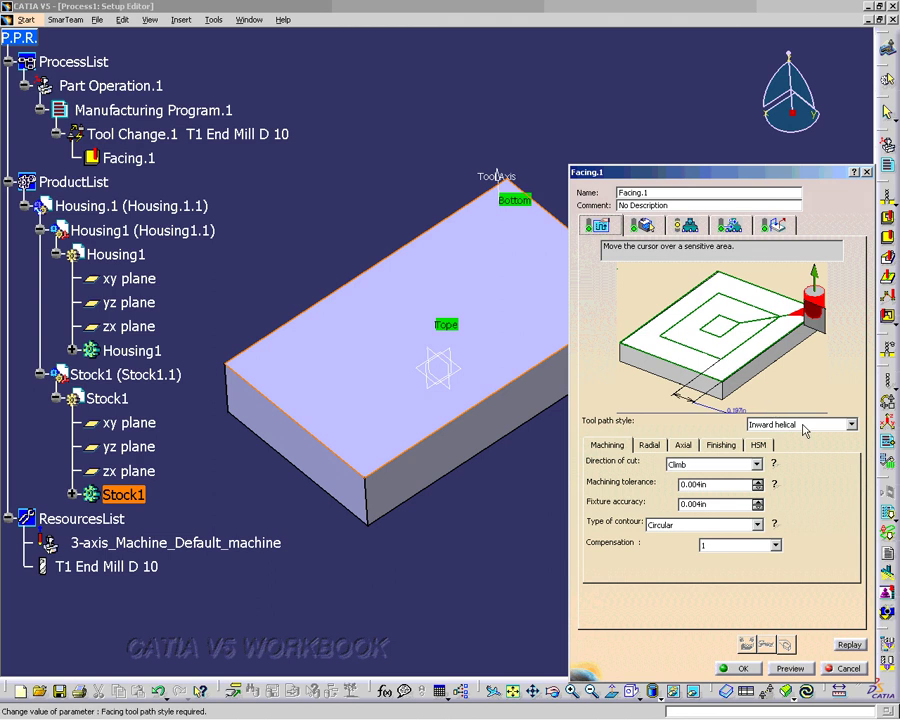
{"action": "mouse_move", "coordinate": [775, 466]}
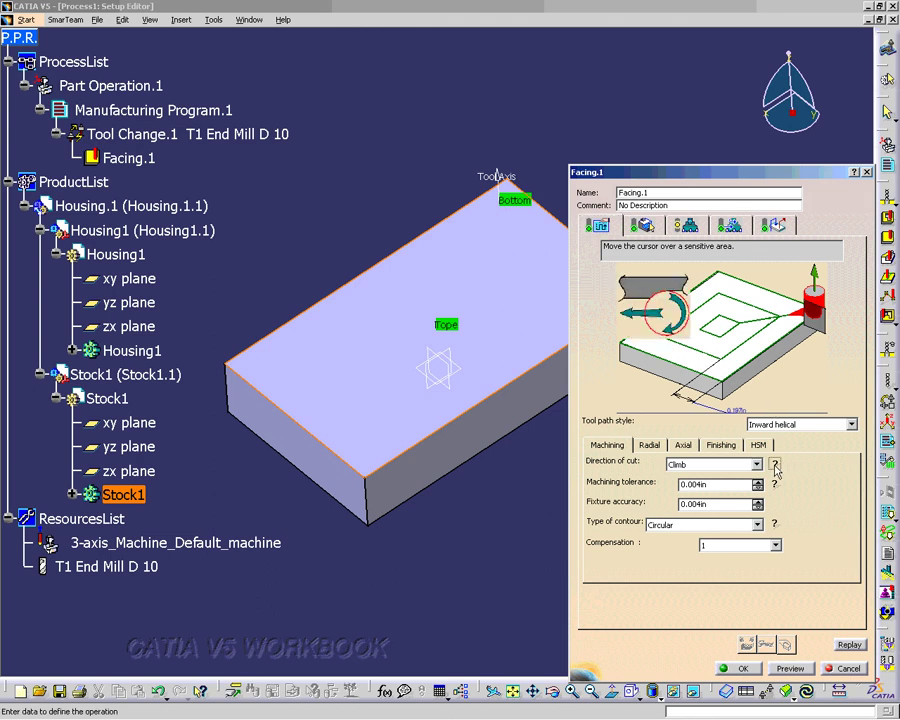
{"action": "mouse_move", "coordinate": [778, 488]}
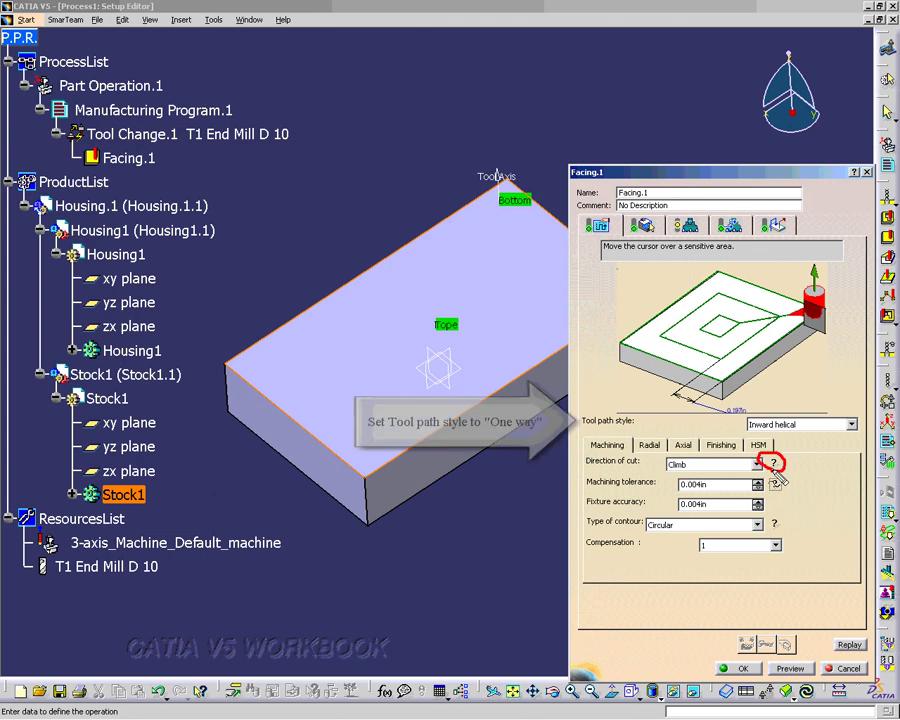
{"action": "left_click", "coordinate": [851, 425]}
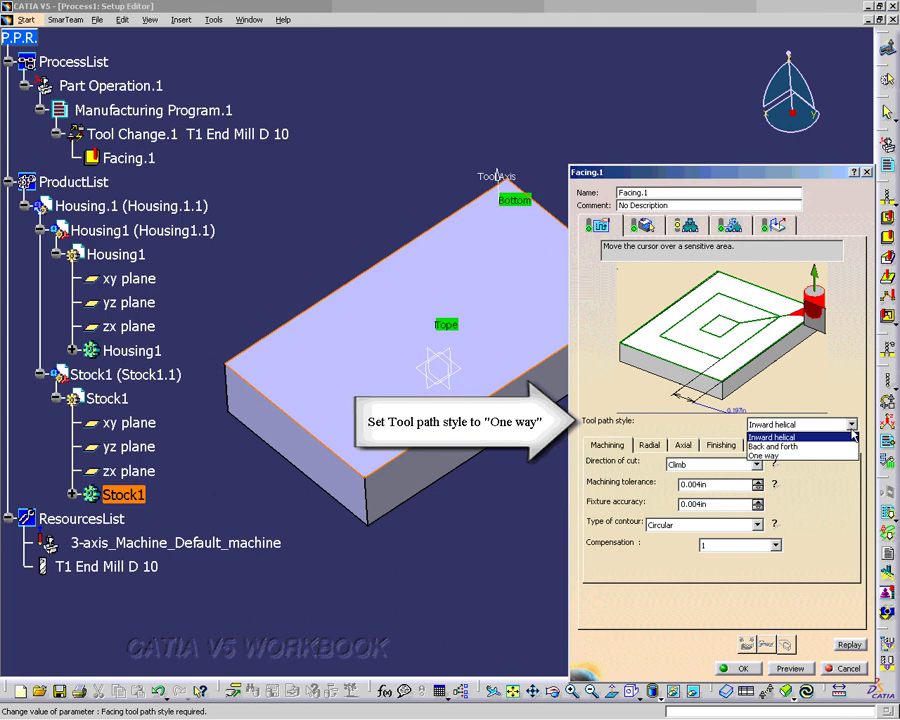
{"action": "left_click", "coordinate": [837, 456]}
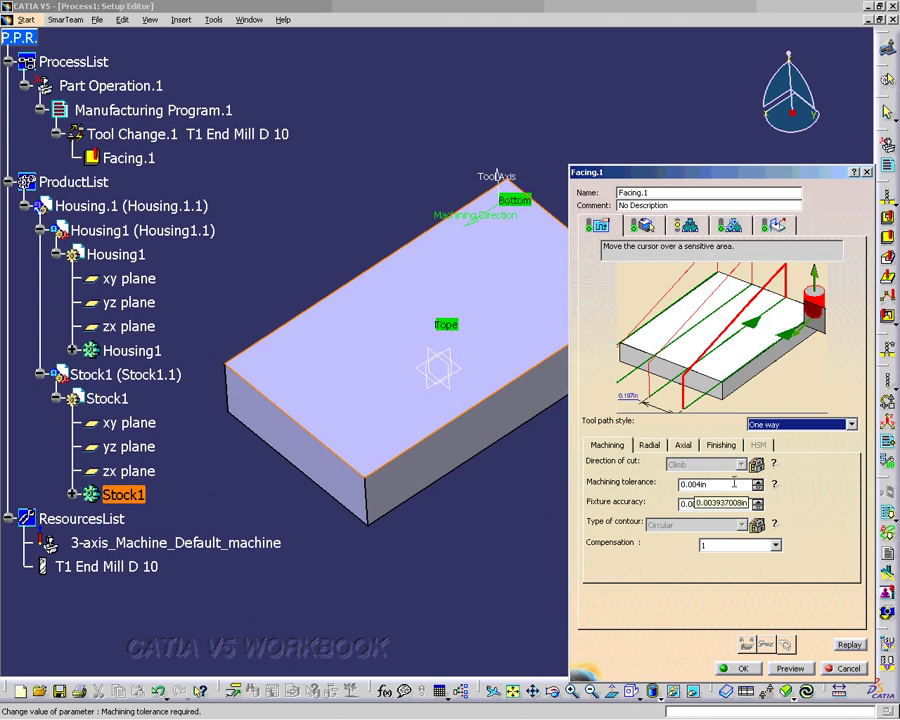
Set the Radial End of path to Out and view the overhang and approach clearance help.
{"action": "left_click", "coordinate": [649, 445]}
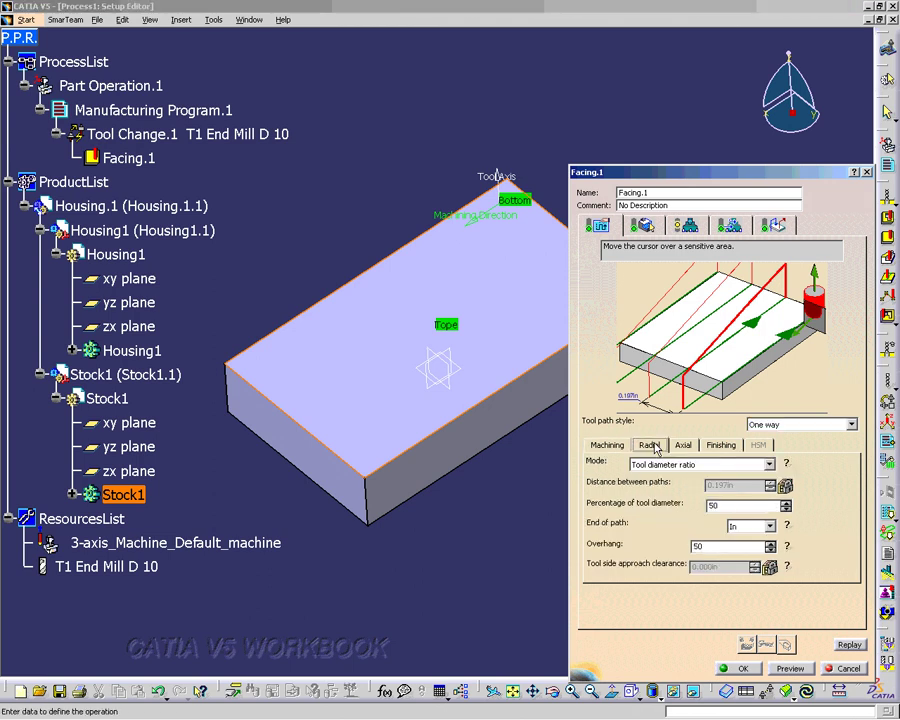
{"action": "left_click", "coordinate": [770, 526]}
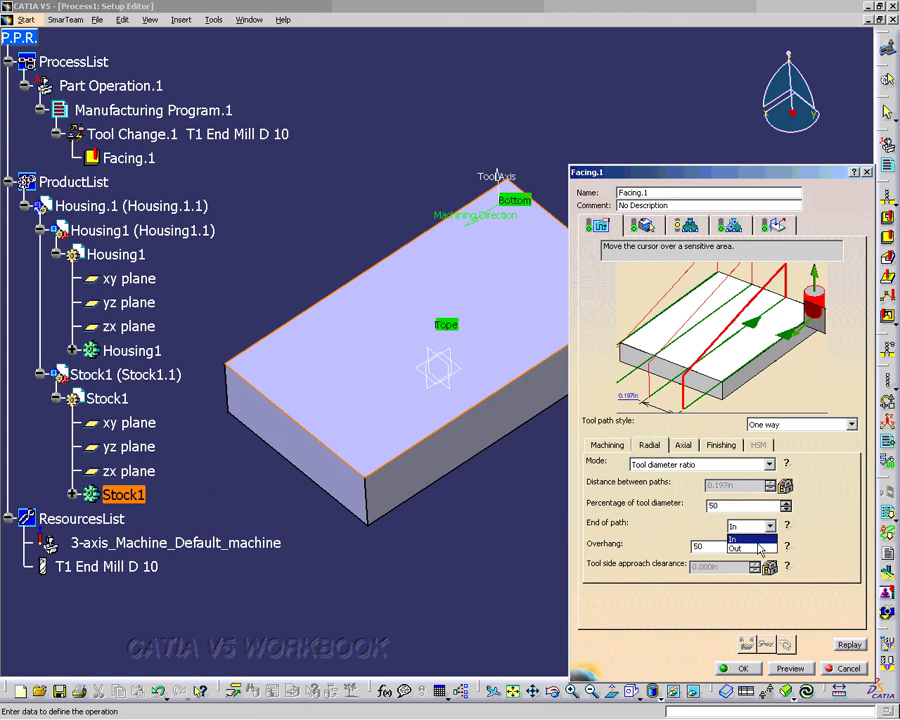
{"action": "left_click", "coordinate": [760, 548]}
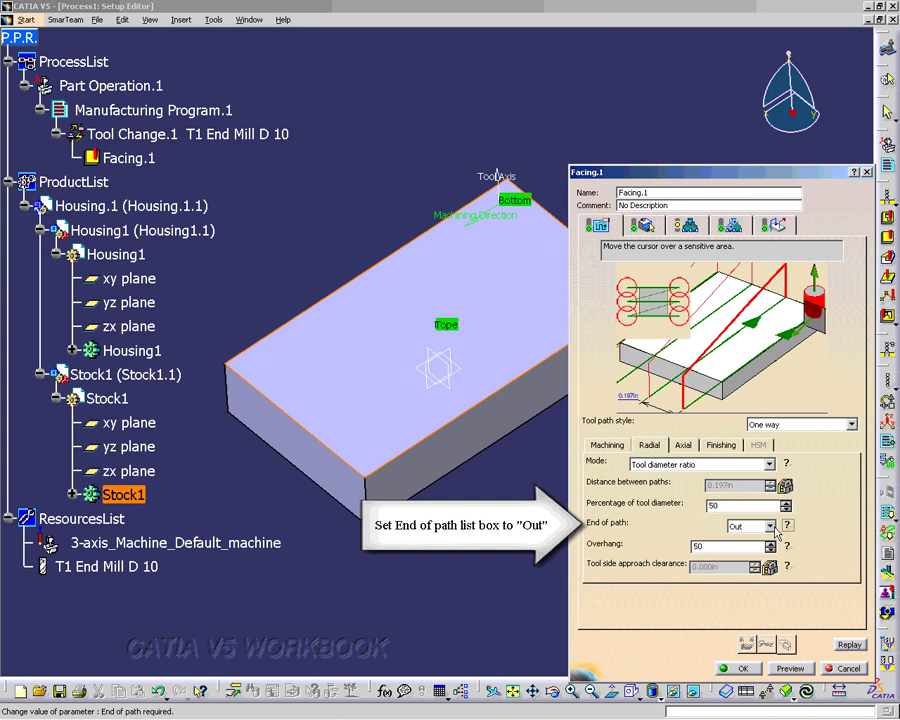
{"action": "left_click", "coordinate": [771, 527]}
{"action": "left_click", "coordinate": [766, 540]}
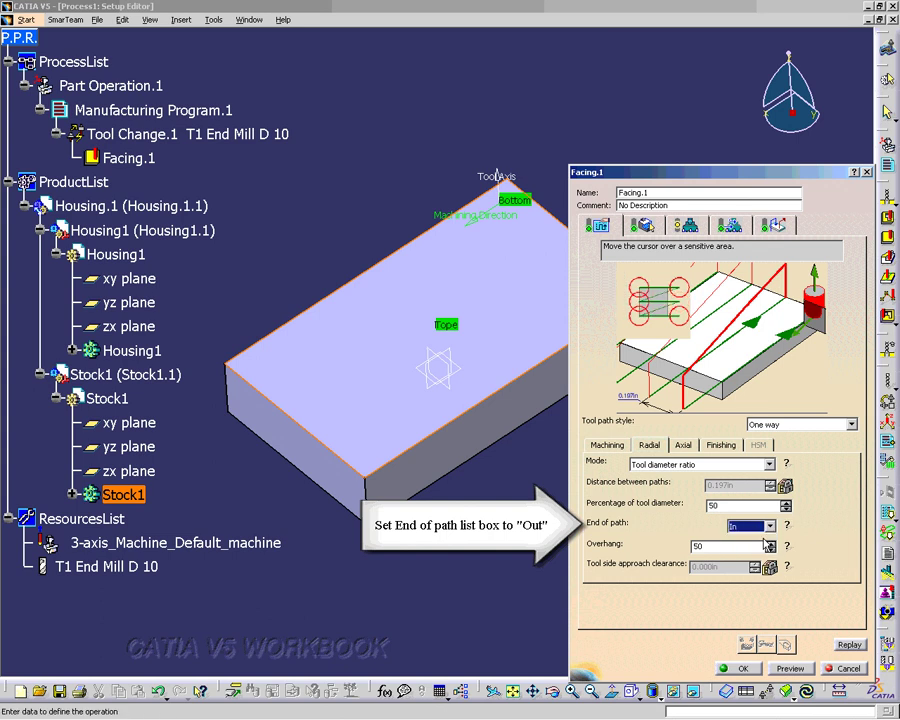
{"action": "left_click", "coordinate": [770, 526]}
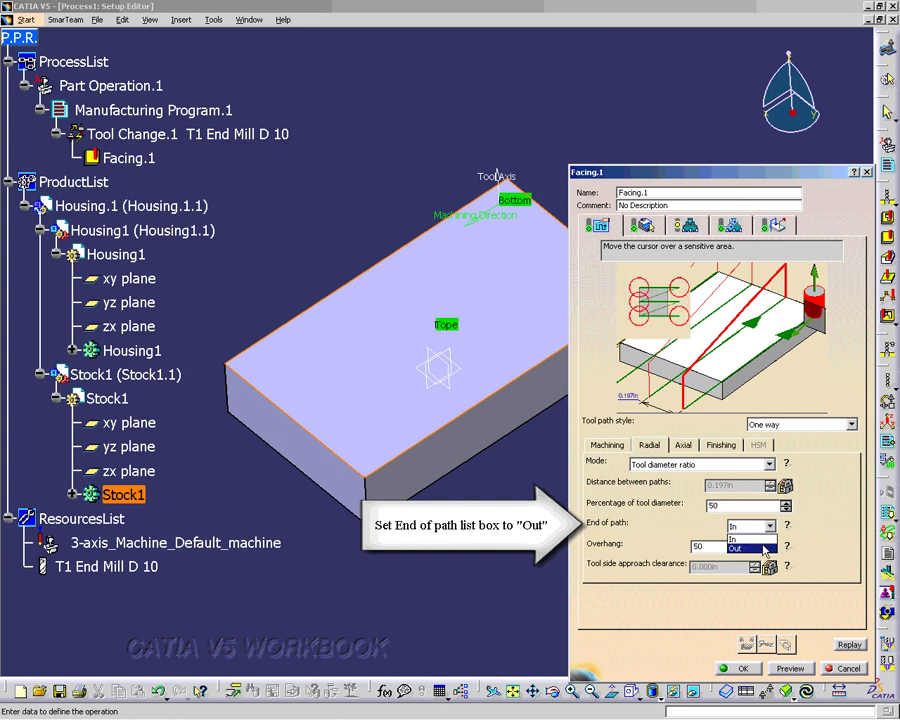
{"action": "left_click", "coordinate": [766, 549]}
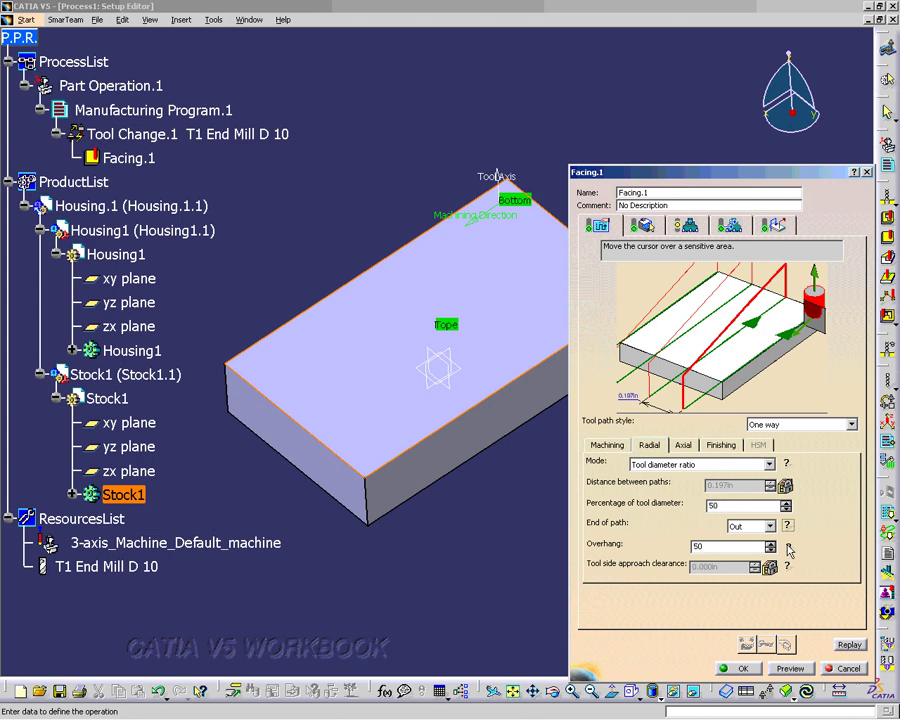
{"action": "left_click", "coordinate": [788, 549]}
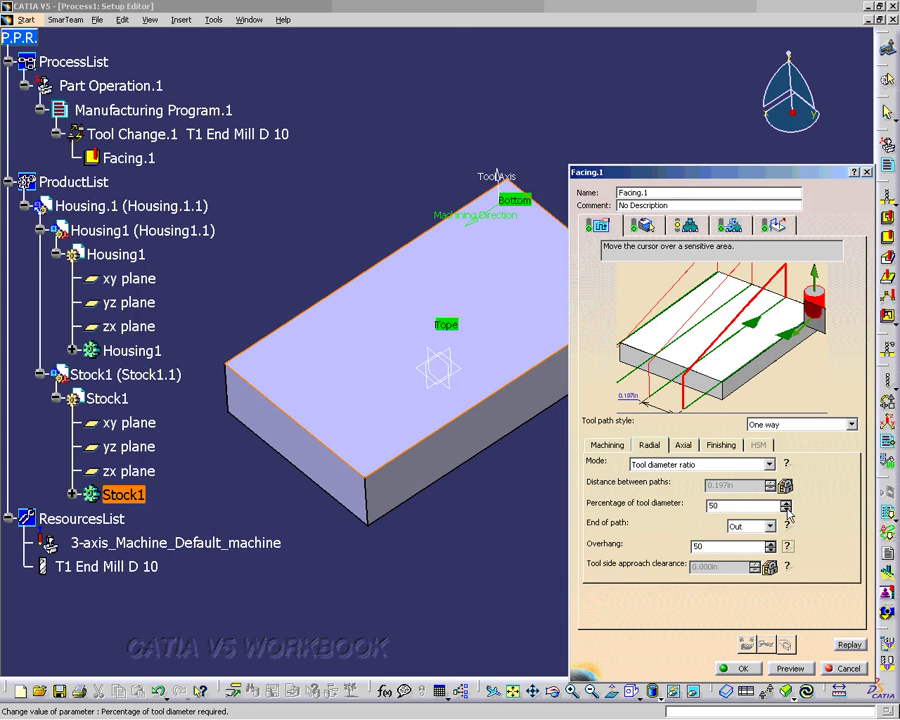
{"action": "left_click", "coordinate": [788, 567]}
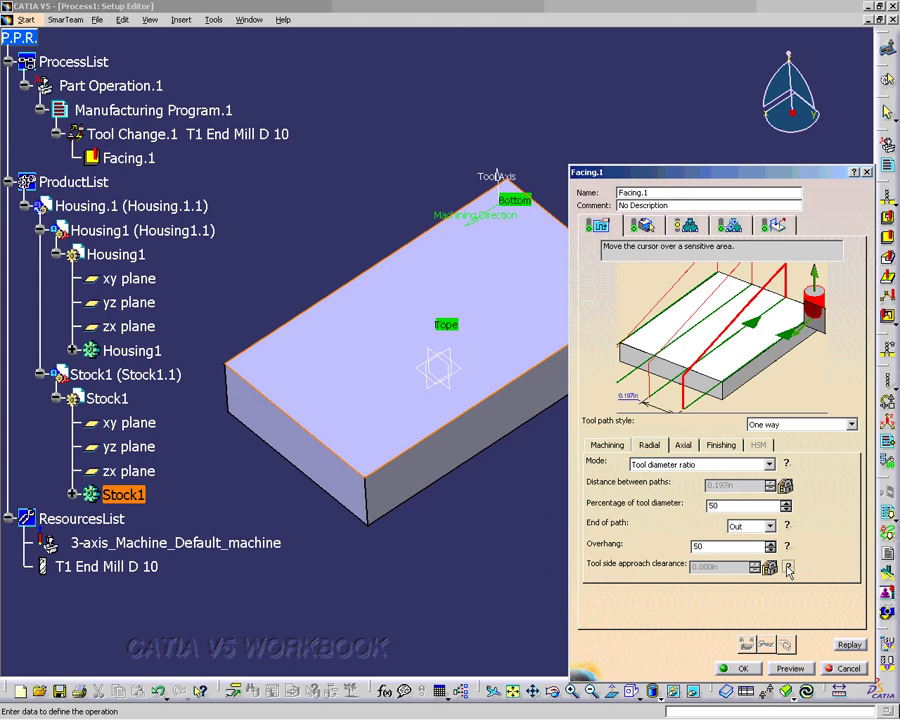
Replace the T1 end mill with a face mill, T2 Face Mill D 50.
{"action": "left_click", "coordinate": [688, 228]}
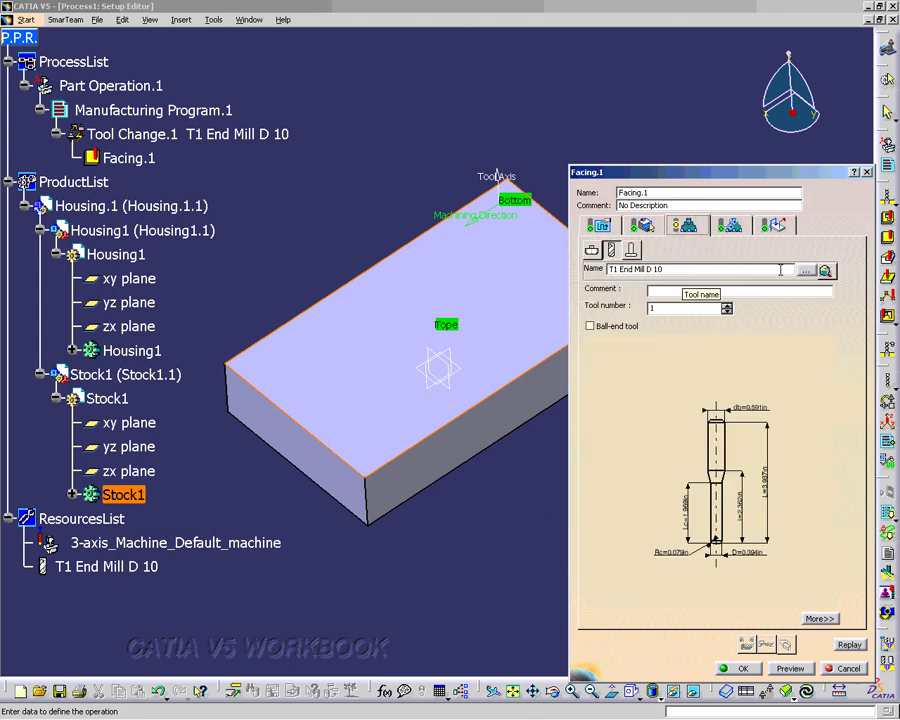
{"action": "left_click", "coordinate": [592, 250]}
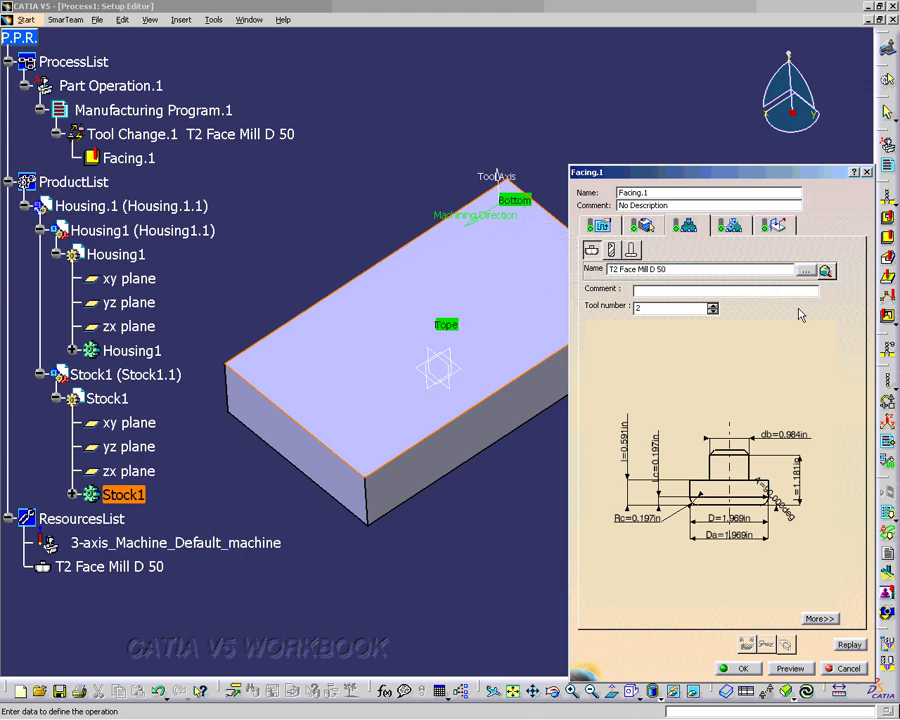
Set nominal diameter 2in, corner radius 0.125in and overall length 1.5in.
{"action": "left_click", "coordinate": [818, 618]}
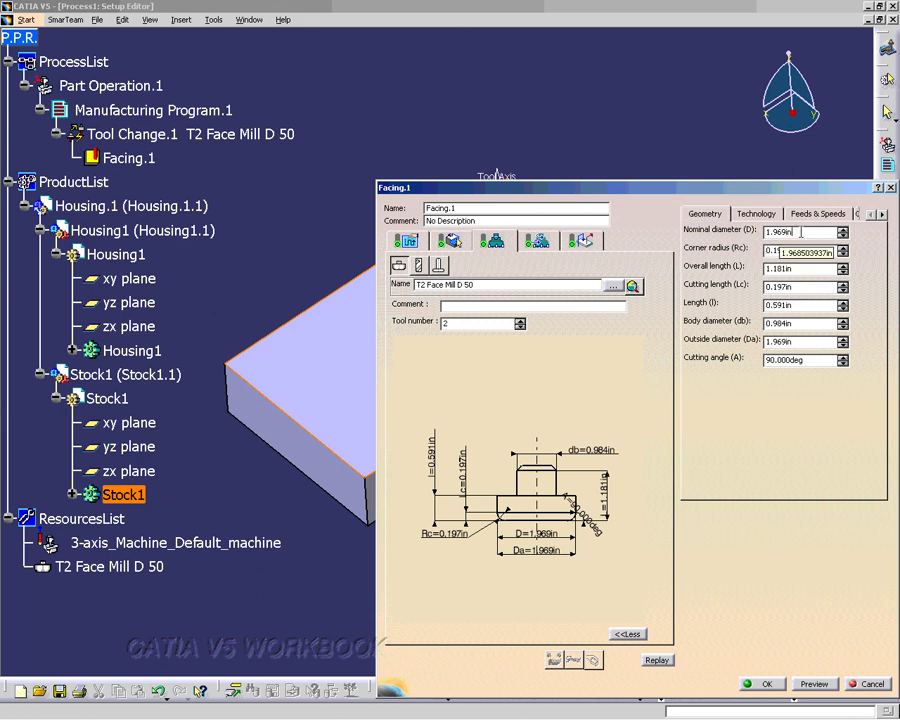
{"action": "double_click", "coordinate": [800, 232]}
{"action": "type", "text": "2"}
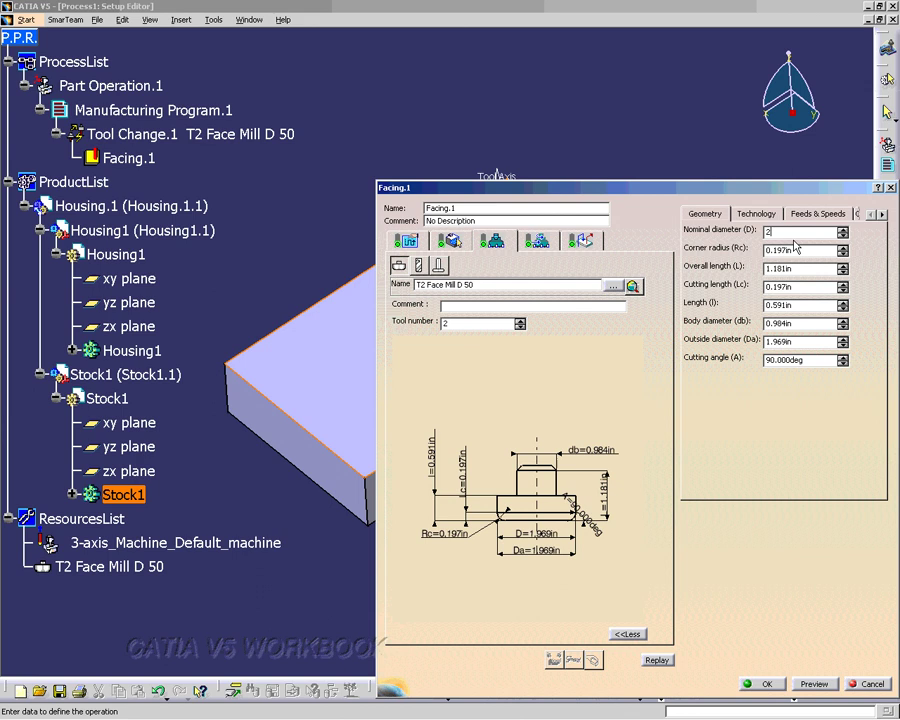
{"action": "key", "text": "Tab"}
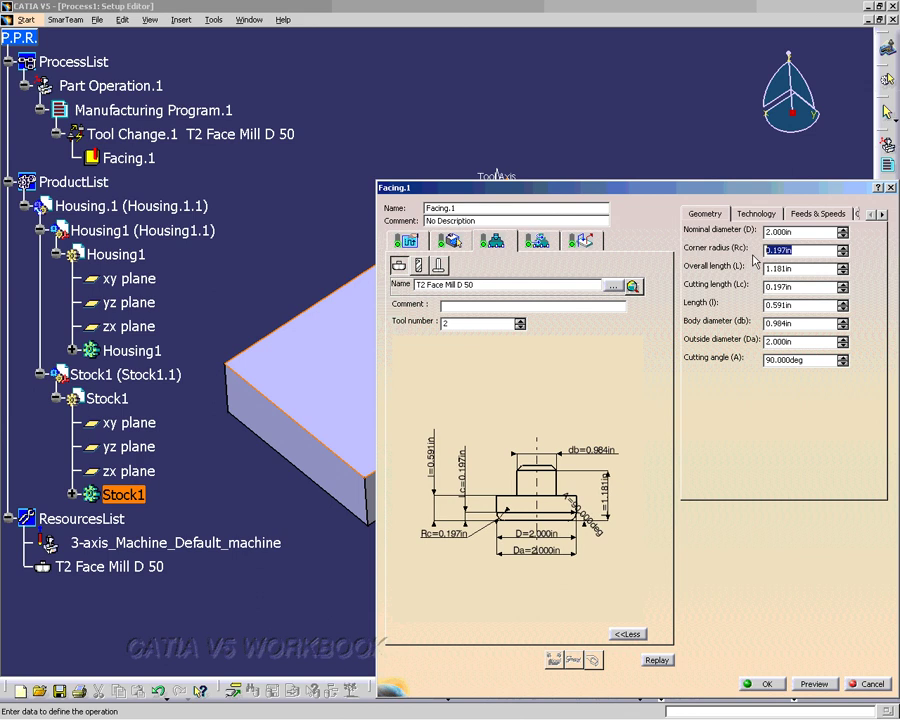
{"action": "type", "text": ".1"}
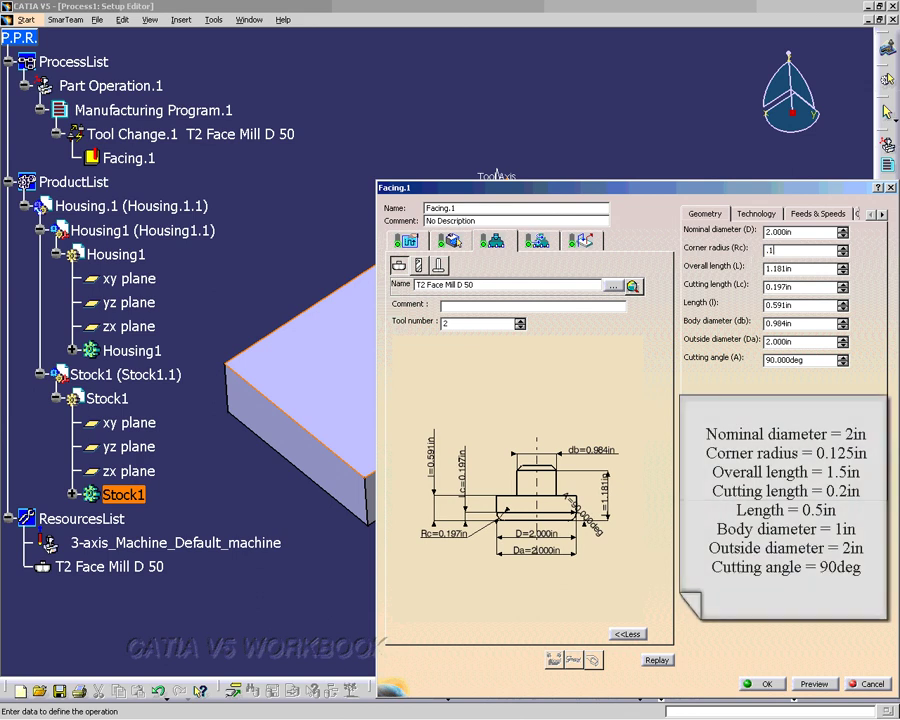
{"action": "type", "text": "25"}
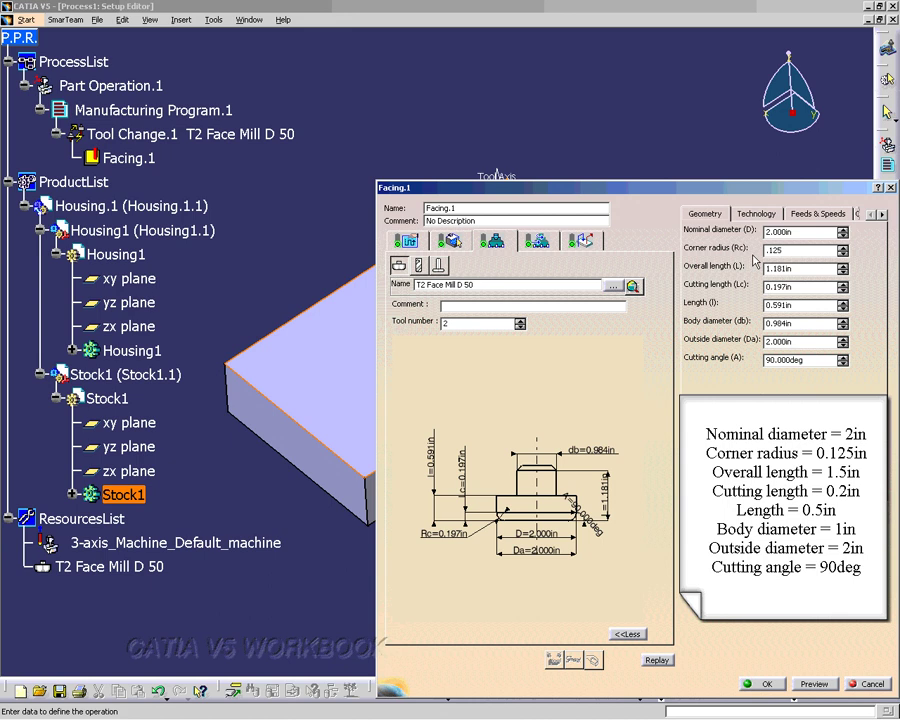
{"action": "key", "text": "Tab"}
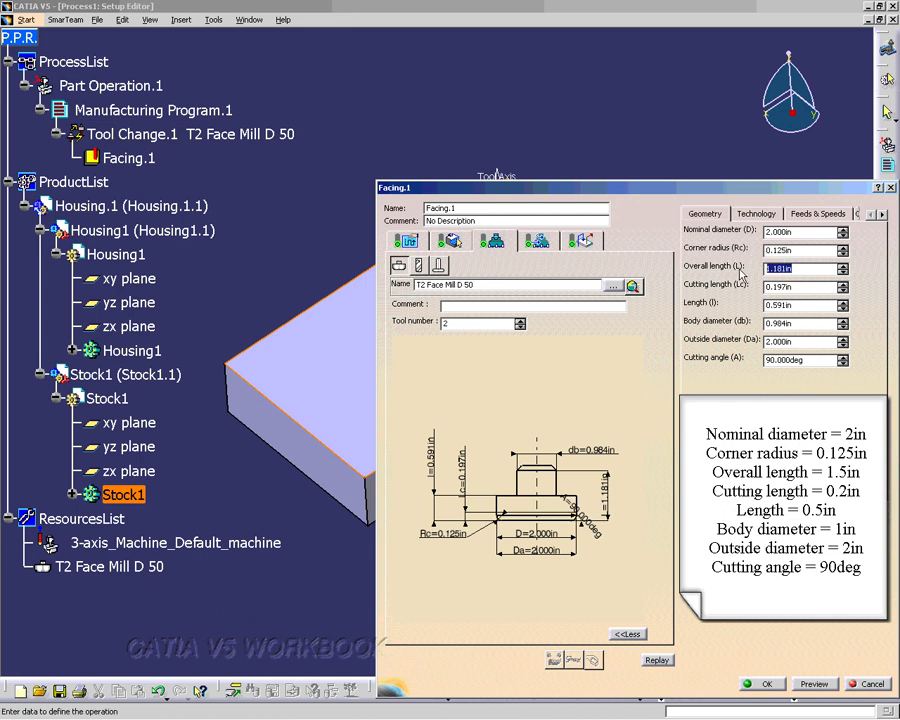
{"action": "type", "text": "1.5"}
{"action": "key", "text": "Return"}
Set cutting length 0.2in, length 0.5in, body diameter 1in and outside diameter 2in.
{"action": "key", "text": "Tab"}
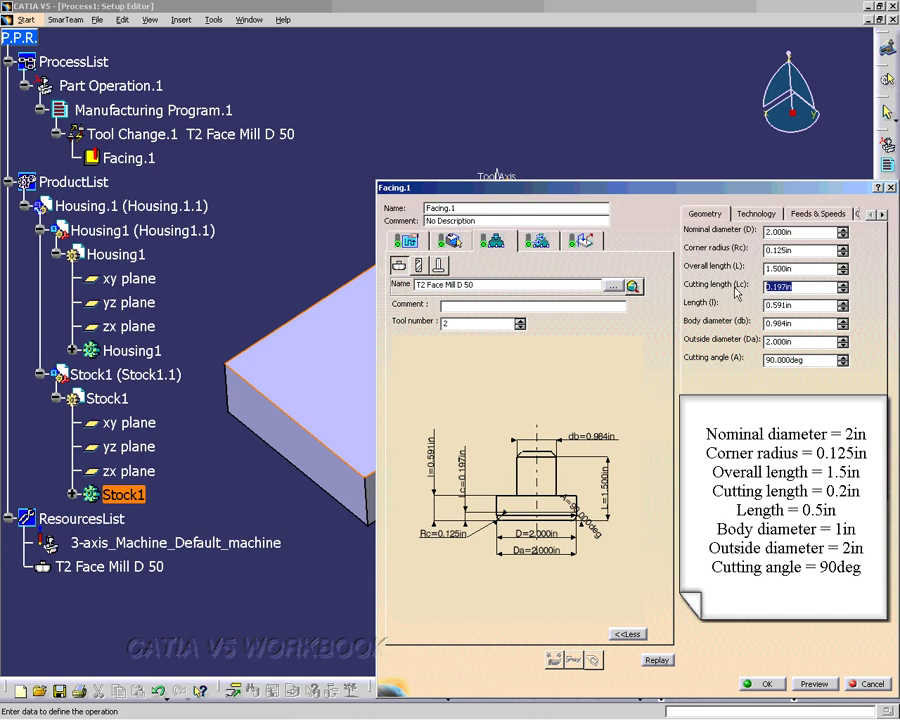
{"action": "type", "text": ".2"}
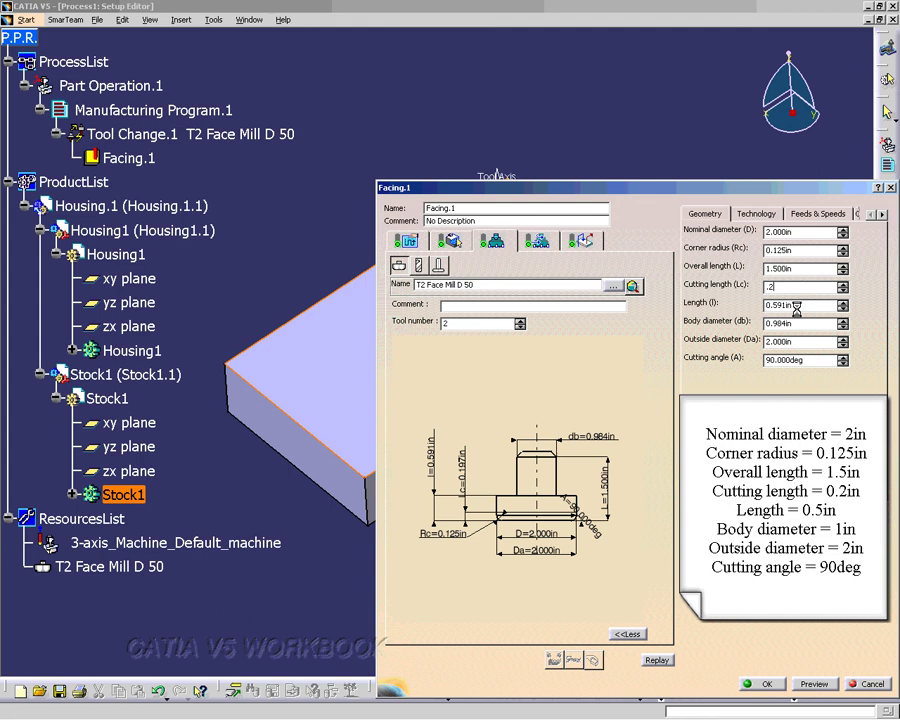
{"action": "key", "text": "Tab"}
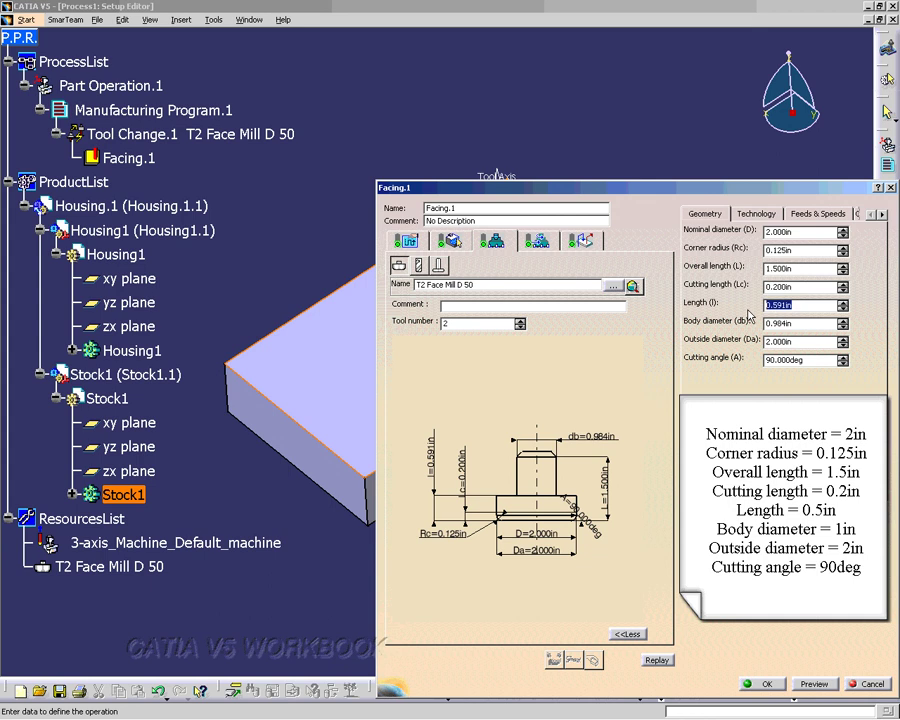
{"action": "type", "text": ".5"}
{"action": "key", "text": "Tab"}
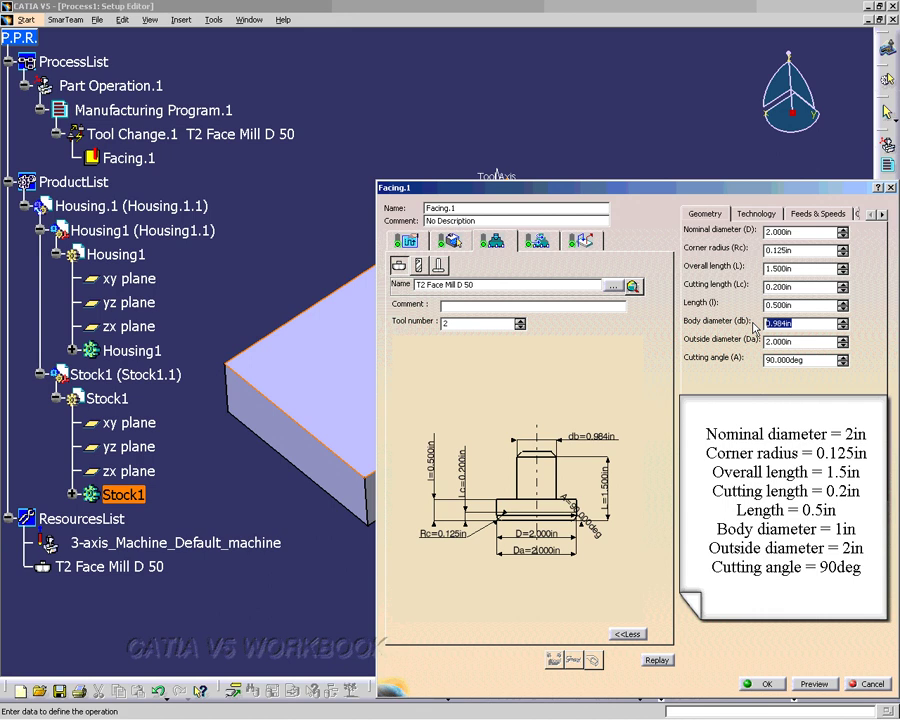
{"action": "type", "text": "1"}
{"action": "key", "text": "Tab"}
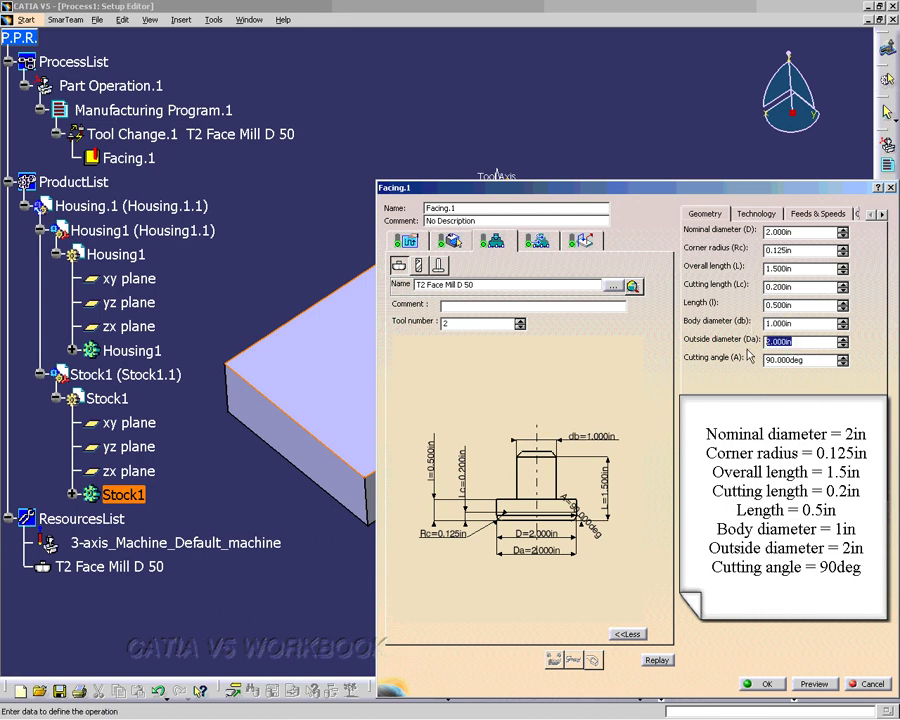
{"action": "type", "text": "2"}
Set manual feedrates: approach 20, machining 40, retract 40, finishing 20 in_mn.
{"action": "left_click", "coordinate": [628, 634]}
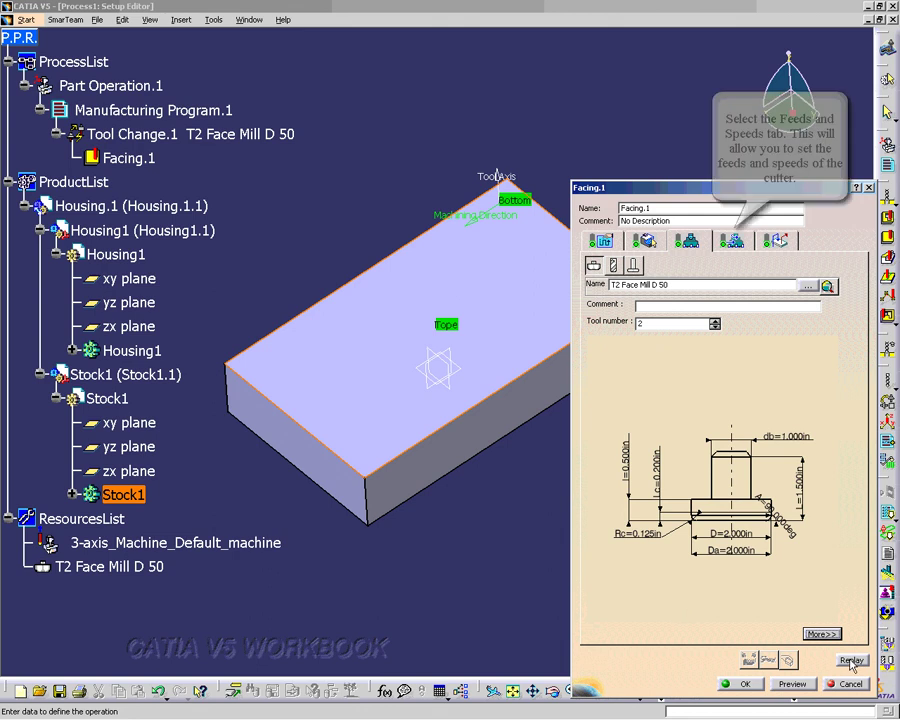
{"action": "left_click", "coordinate": [731, 241]}
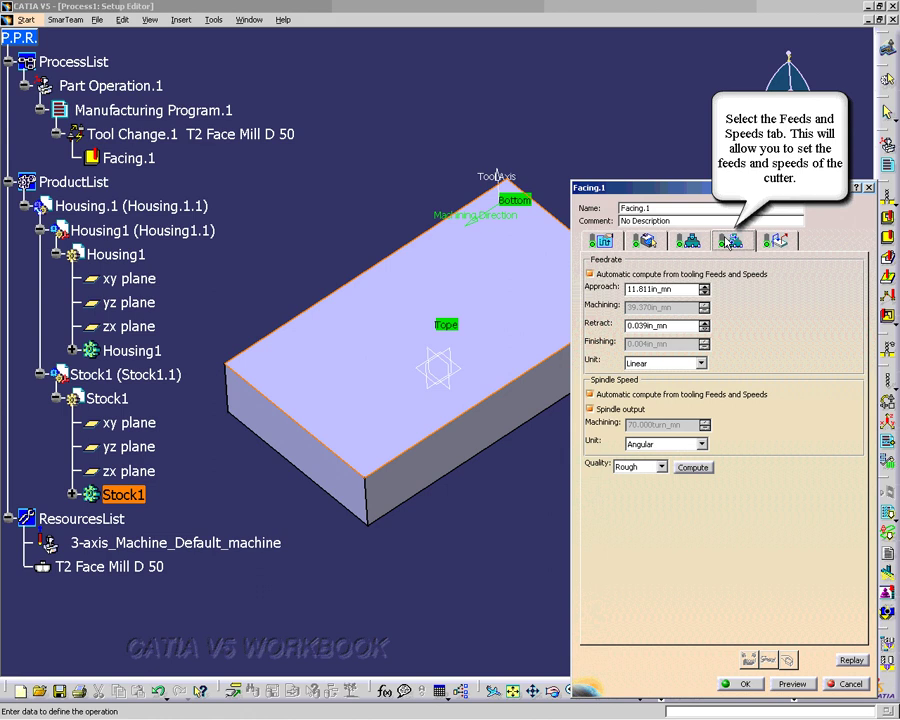
{"action": "left_click", "coordinate": [589, 273]}
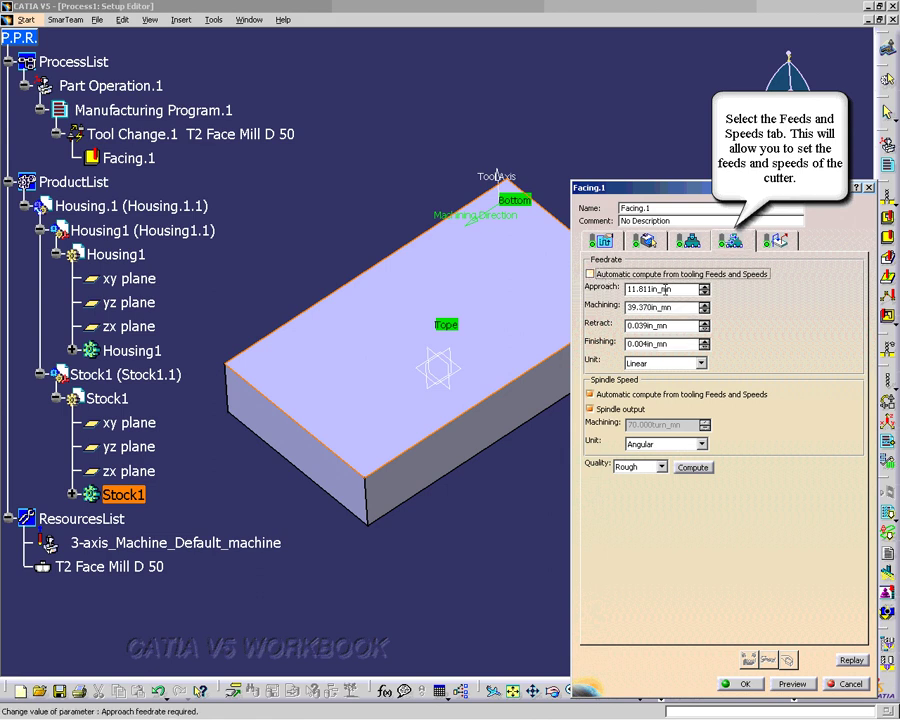
{"action": "double_click", "coordinate": [640, 289]}
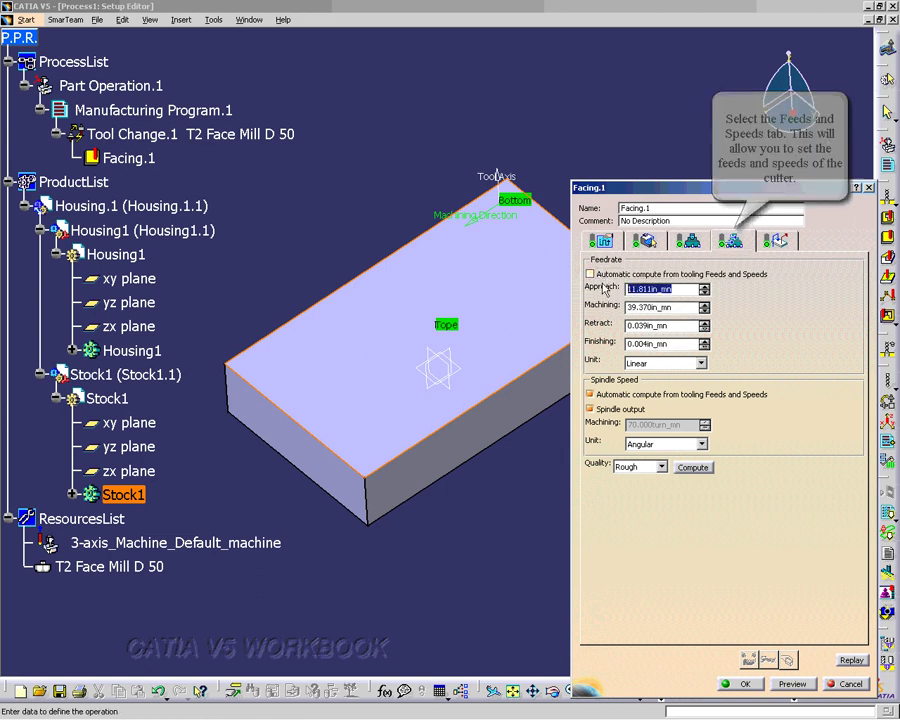
{"action": "type", "text": "20"}
{"action": "key", "text": "Tab"}
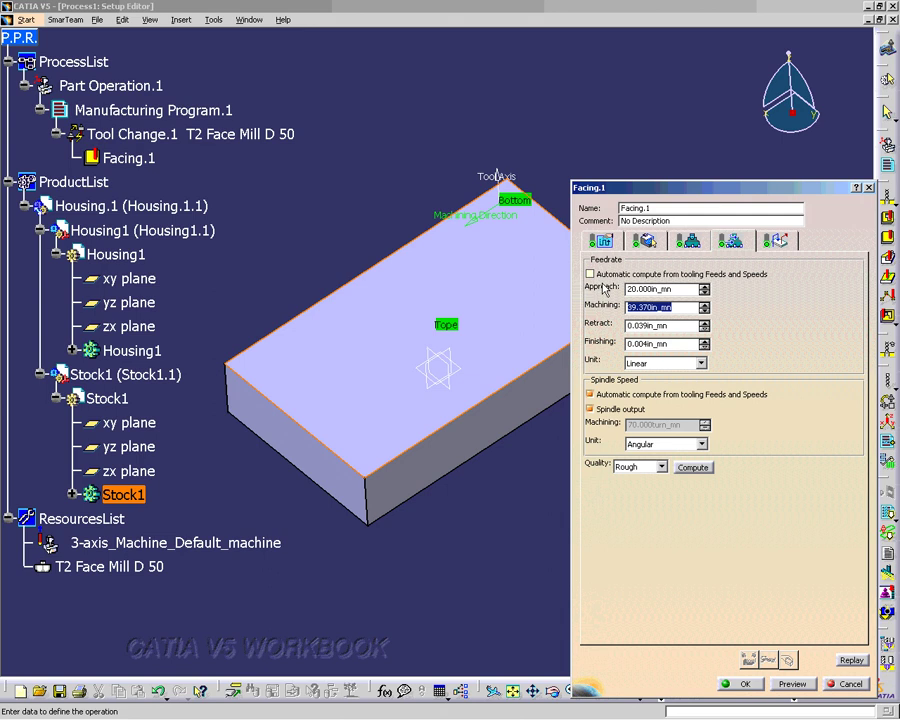
{"action": "type", "text": "40"}
{"action": "key", "text": "Tab"}
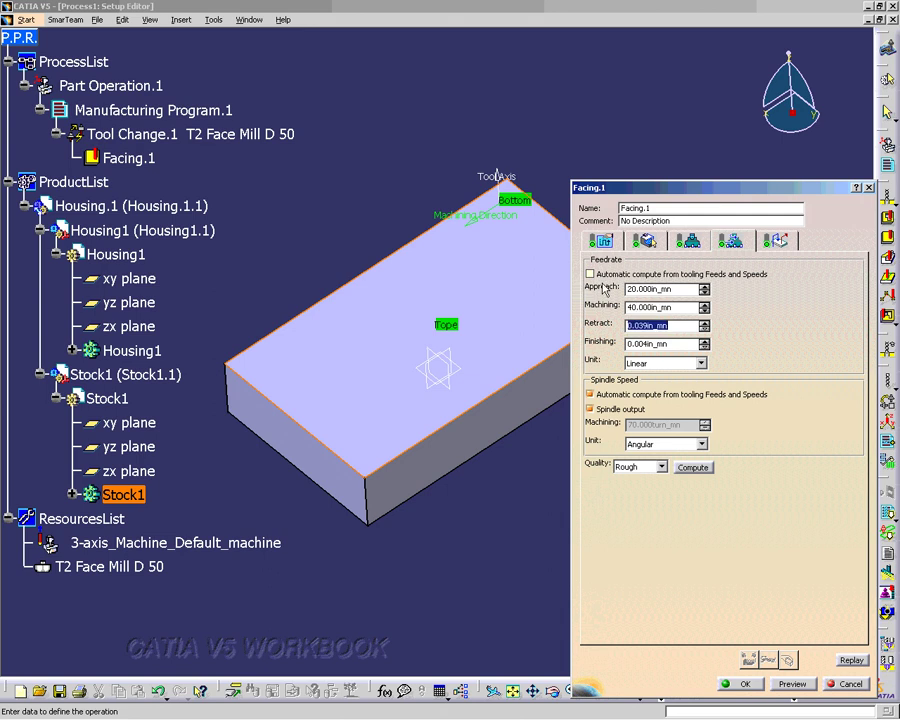
{"action": "type", "text": "40"}
{"action": "key", "text": "Tab"}
{"action": "type", "text": "20"}
{"action": "key", "text": "Tab"}
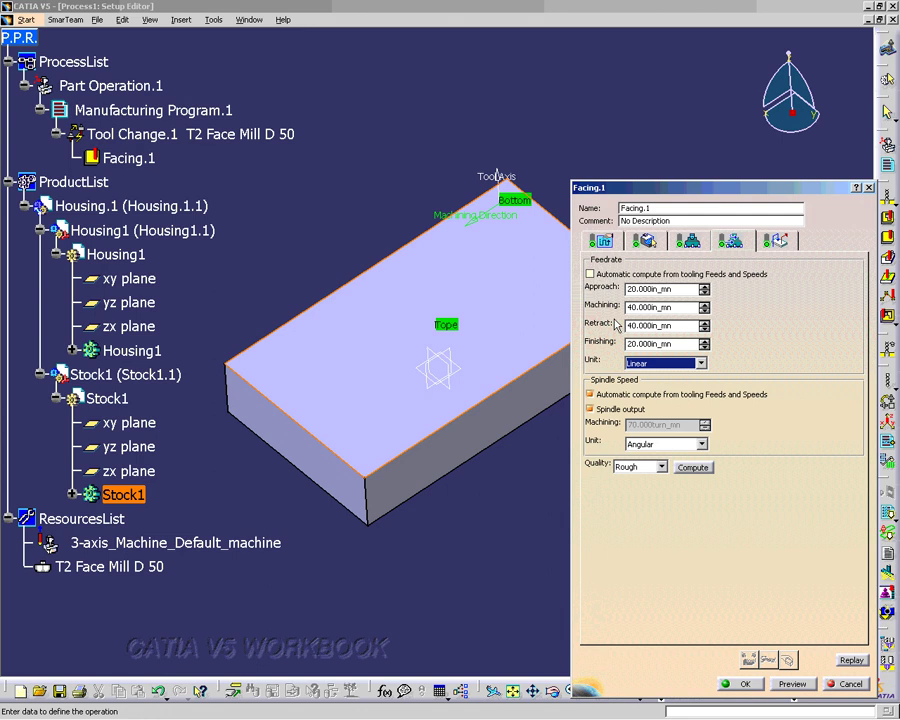
Turn off automatic spindle speed and set the machining speed to 2000 turn_mn.
{"action": "left_click", "coordinate": [589, 394]}
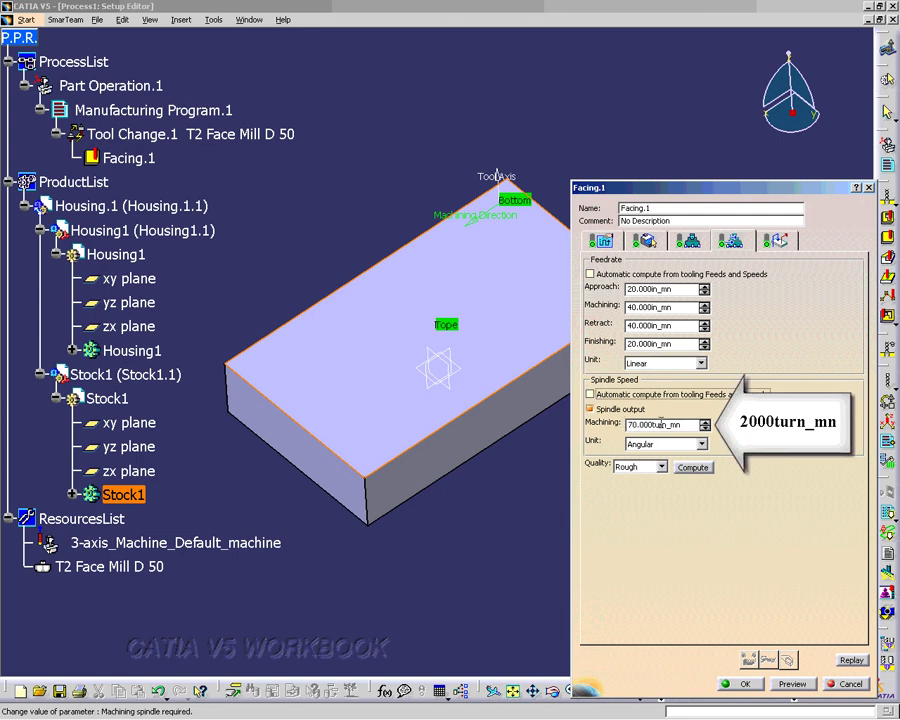
{"action": "double_click", "coordinate": [630, 424]}
{"action": "type", "text": "2000"}
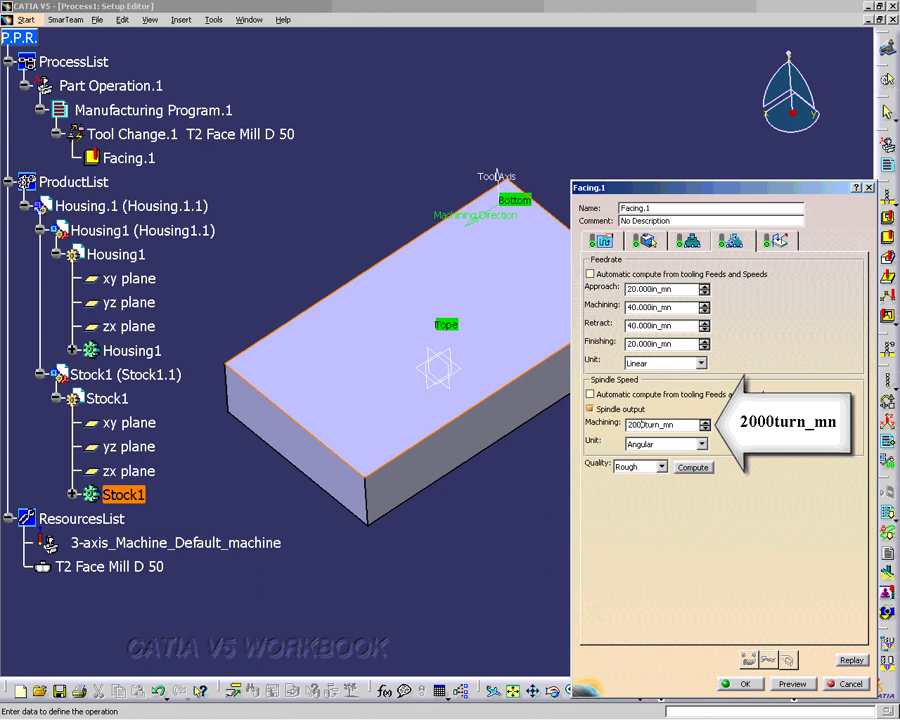
{"action": "left_click", "coordinate": [667, 444]}
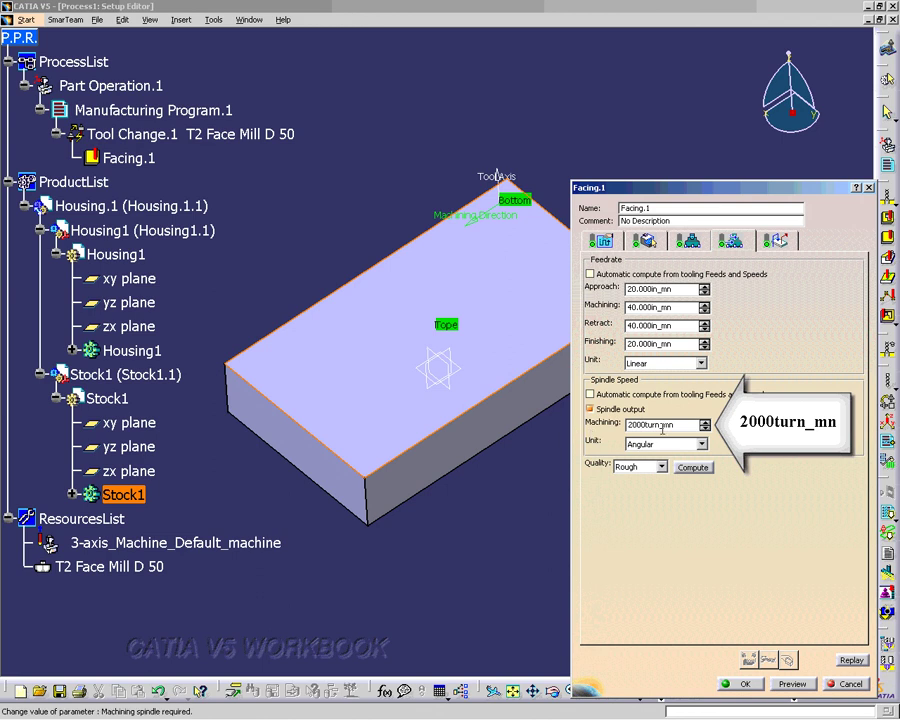
{"action": "left_click", "coordinate": [668, 446]}
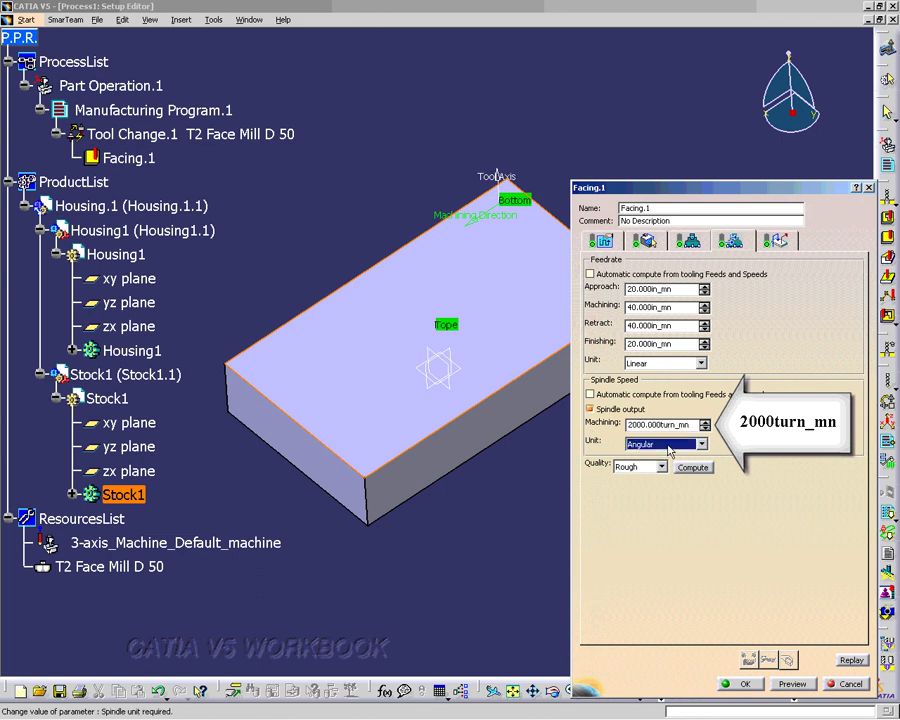
Enable the Approach macro with an axial motion up to a plane at RAPID feedrate.
{"action": "left_click", "coordinate": [777, 242]}
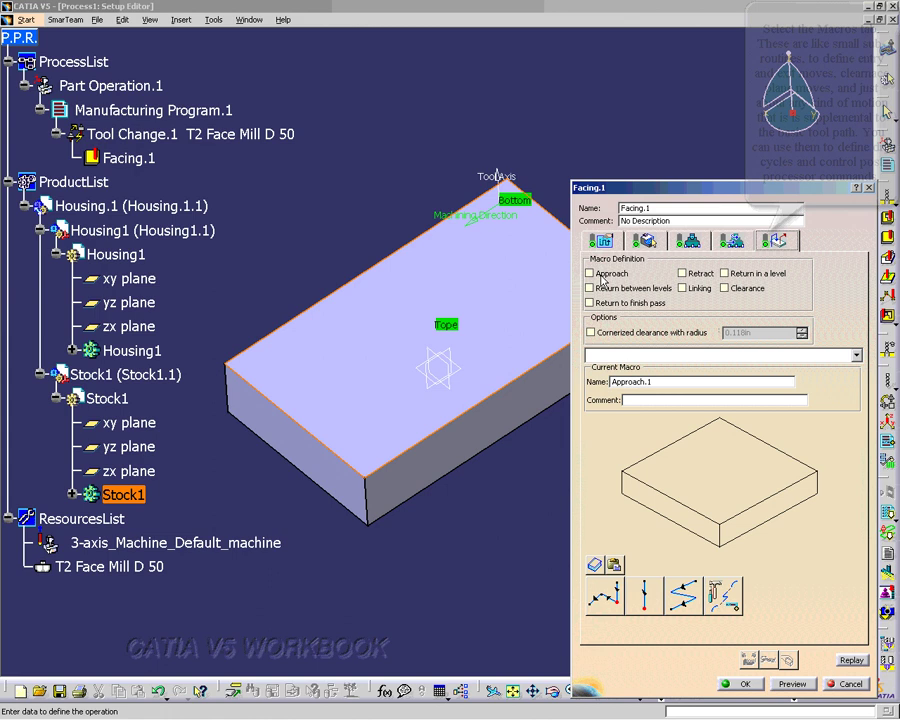
{"action": "left_click", "coordinate": [597, 276]}
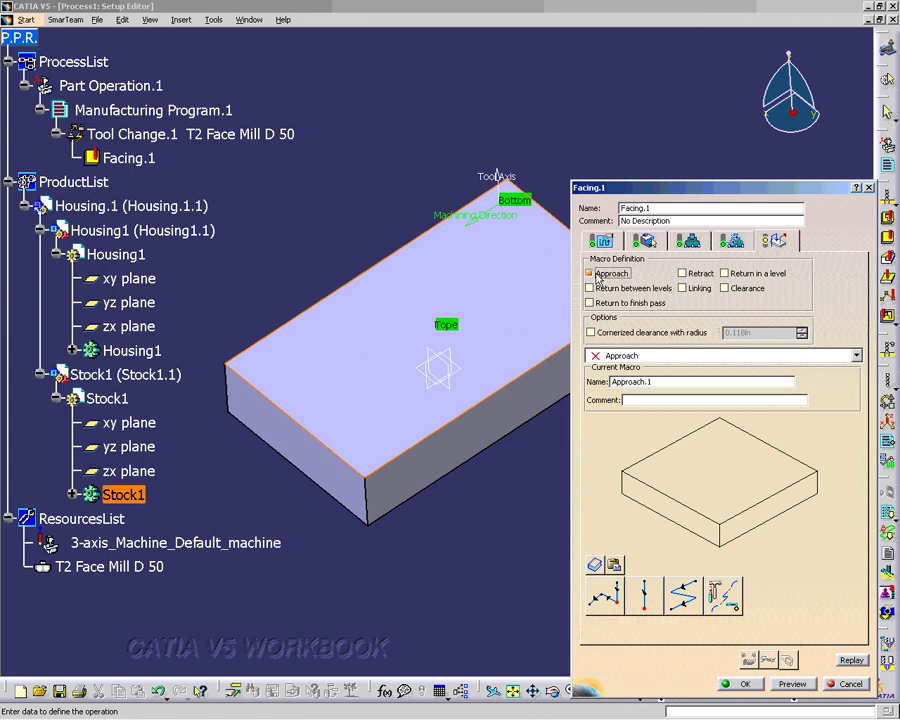
{"action": "left_click", "coordinate": [726, 596]}
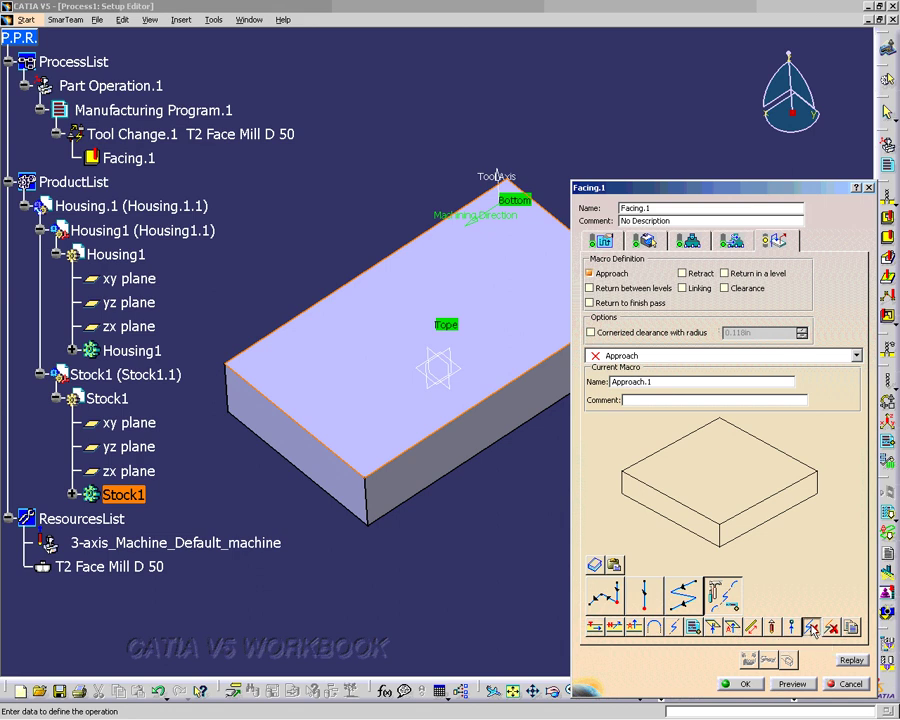
{"action": "left_click", "coordinate": [733, 627]}
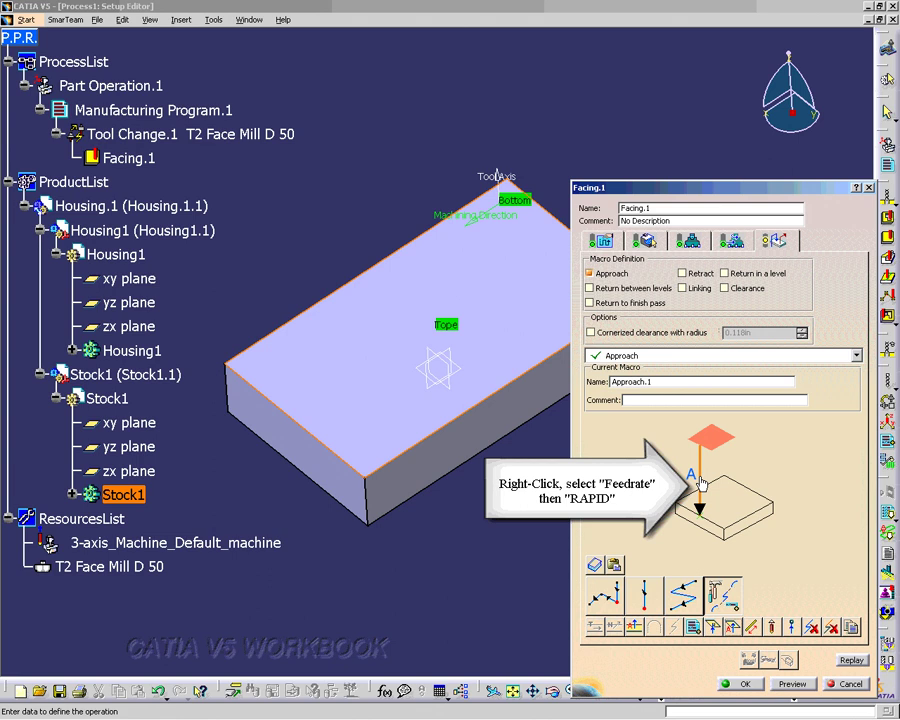
{"action": "right_click", "coordinate": [701, 485]}
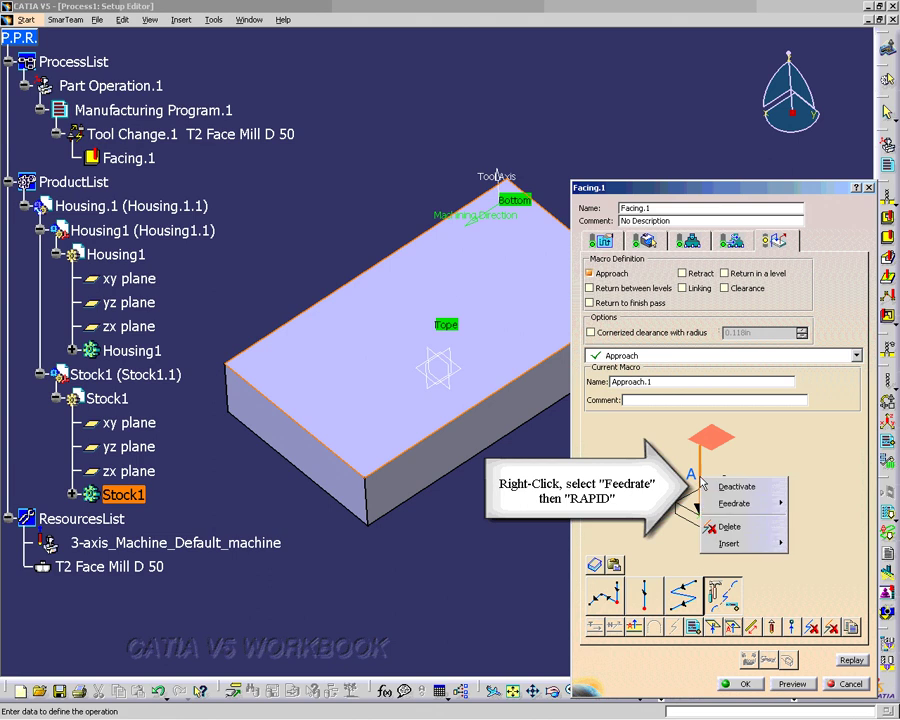
{"action": "mouse_move", "coordinate": [745, 503]}
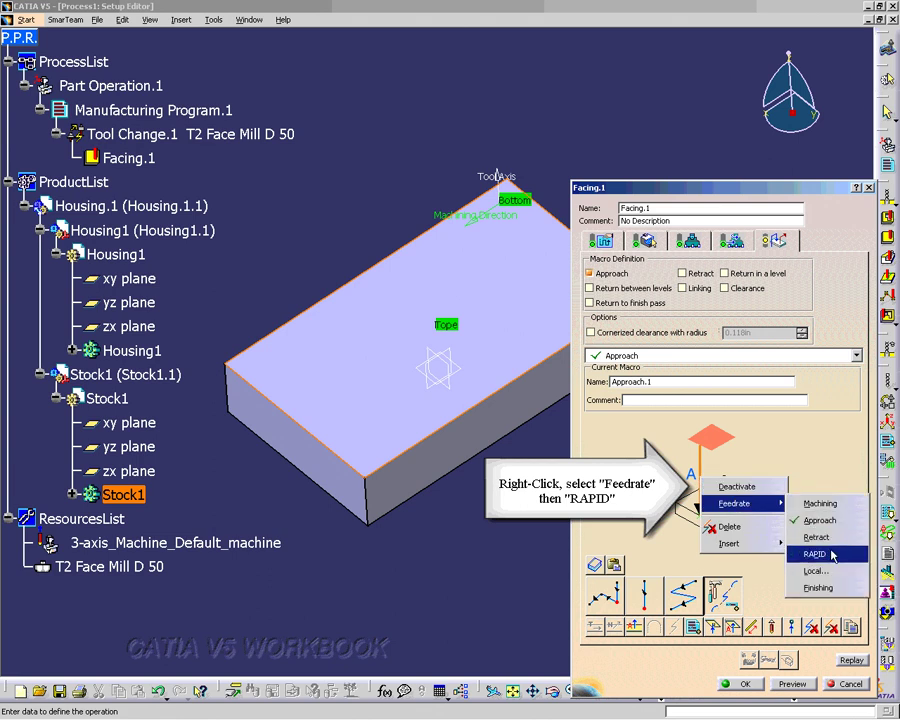
{"action": "left_click", "coordinate": [830, 554]}
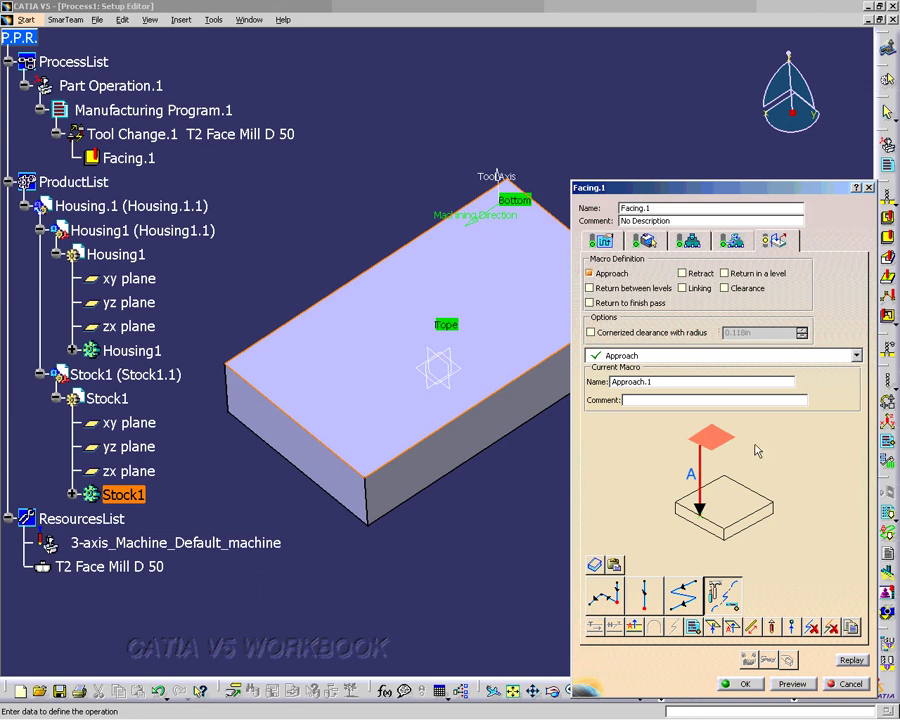
Enable the Retract macro with a RAPID axial motion up to a plane, and enable Return in a level.
{"action": "left_click", "coordinate": [682, 274]}
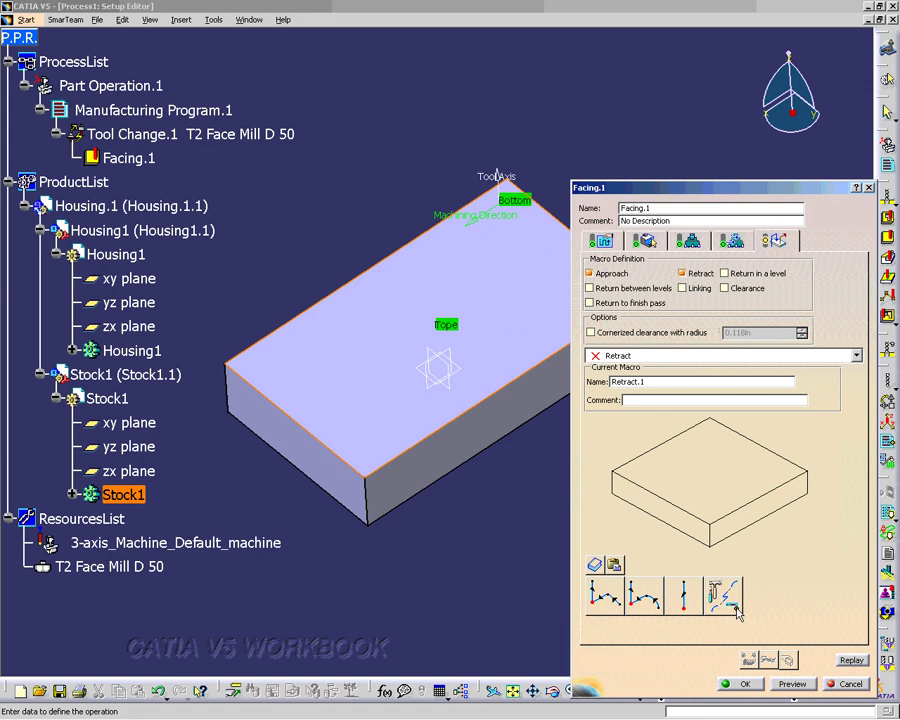
{"action": "left_click", "coordinate": [724, 597]}
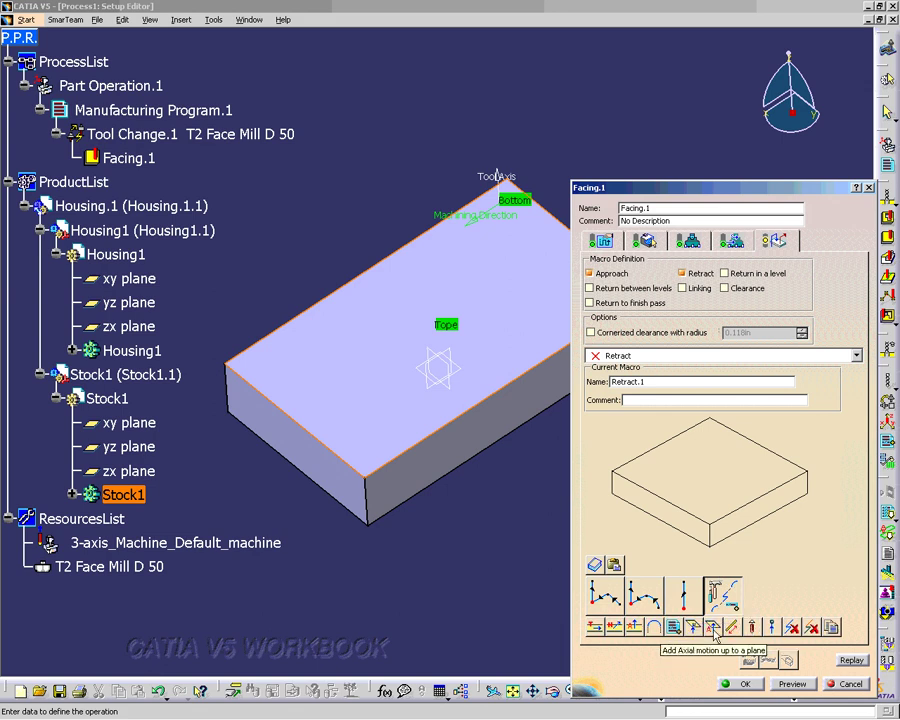
{"action": "left_click", "coordinate": [712, 627]}
{"action": "right_click", "coordinate": [690, 485]}
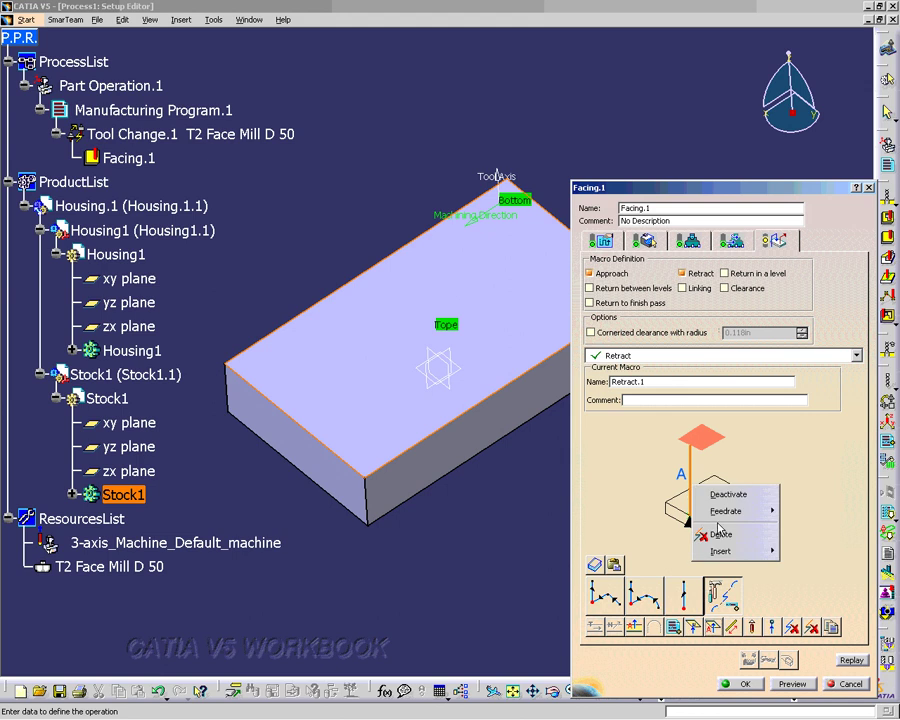
{"action": "mouse_move", "coordinate": [729, 512]}
{"action": "left_click", "coordinate": [866, 562]}
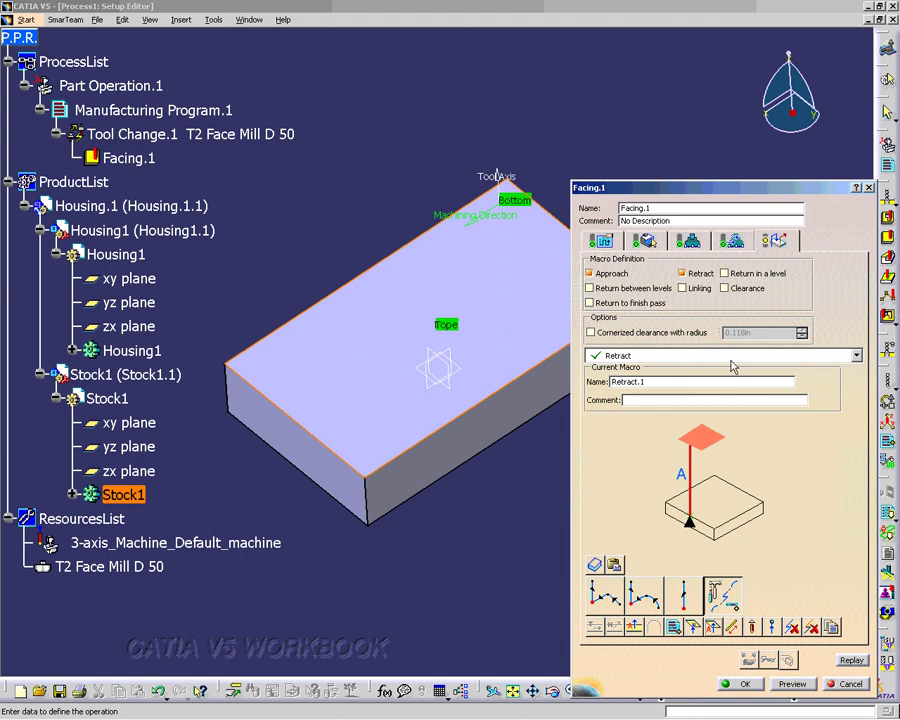
{"action": "left_click", "coordinate": [724, 274]}
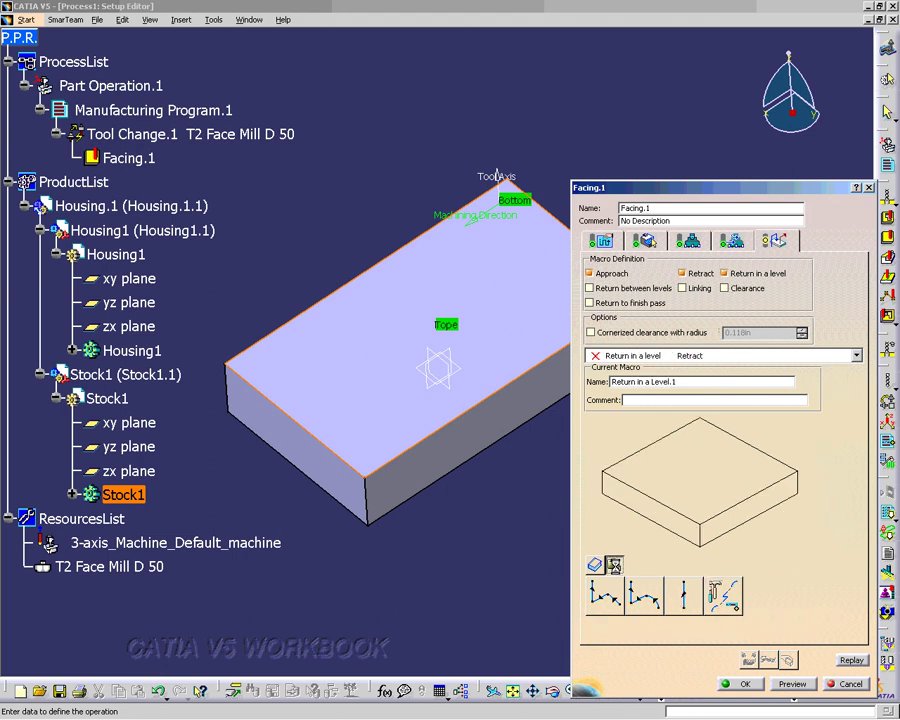
Skip the catalog save and give the Return in a level retract a RAPID axial motion up to a plane.
{"action": "left_click", "coordinate": [614, 564]}
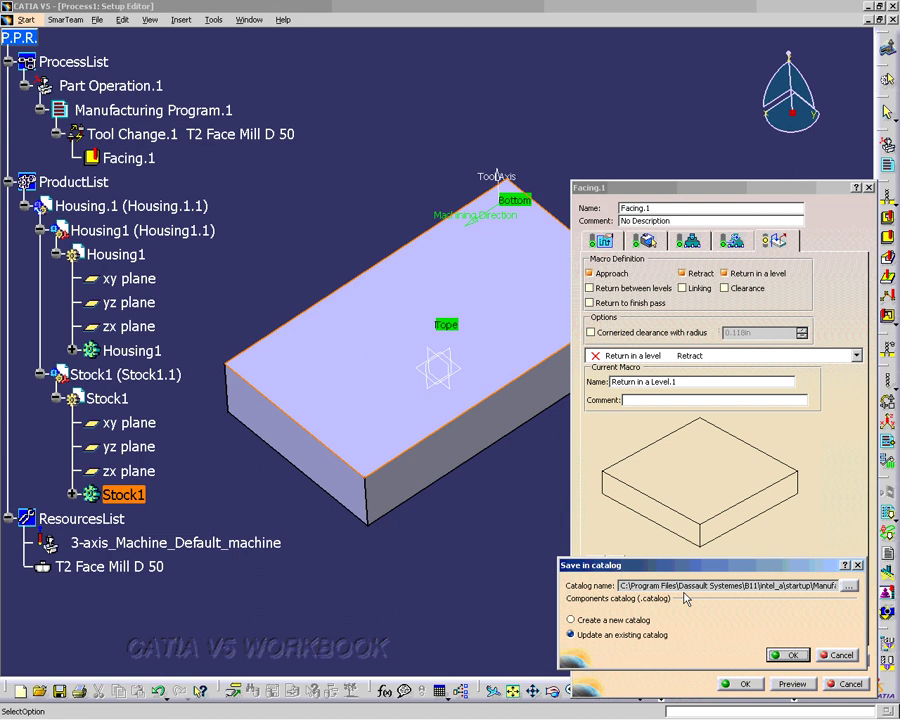
{"action": "left_click", "coordinate": [787, 655]}
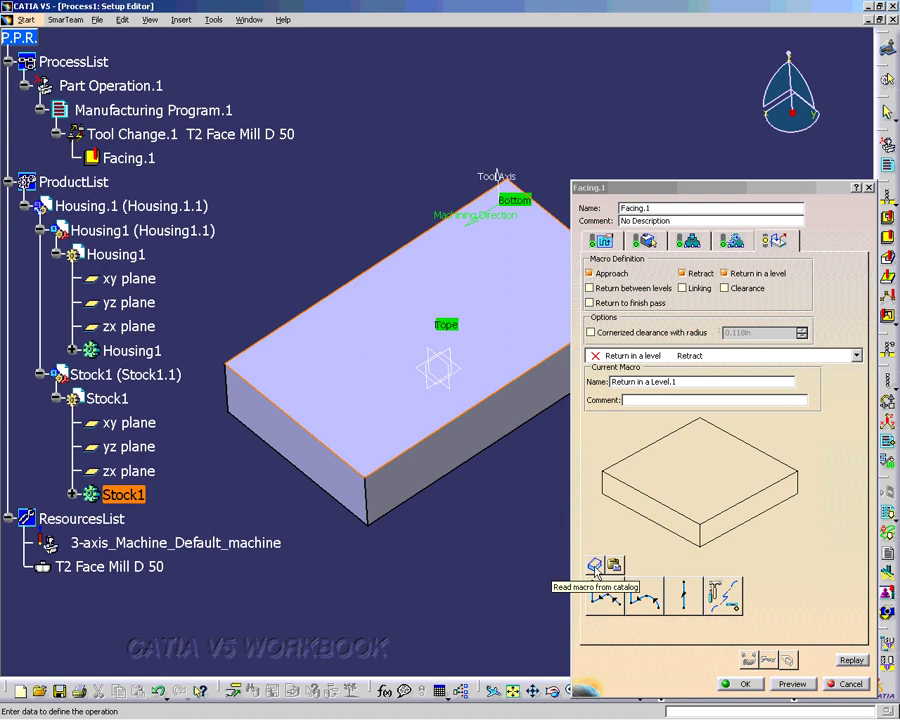
{"action": "left_click", "coordinate": [722, 596]}
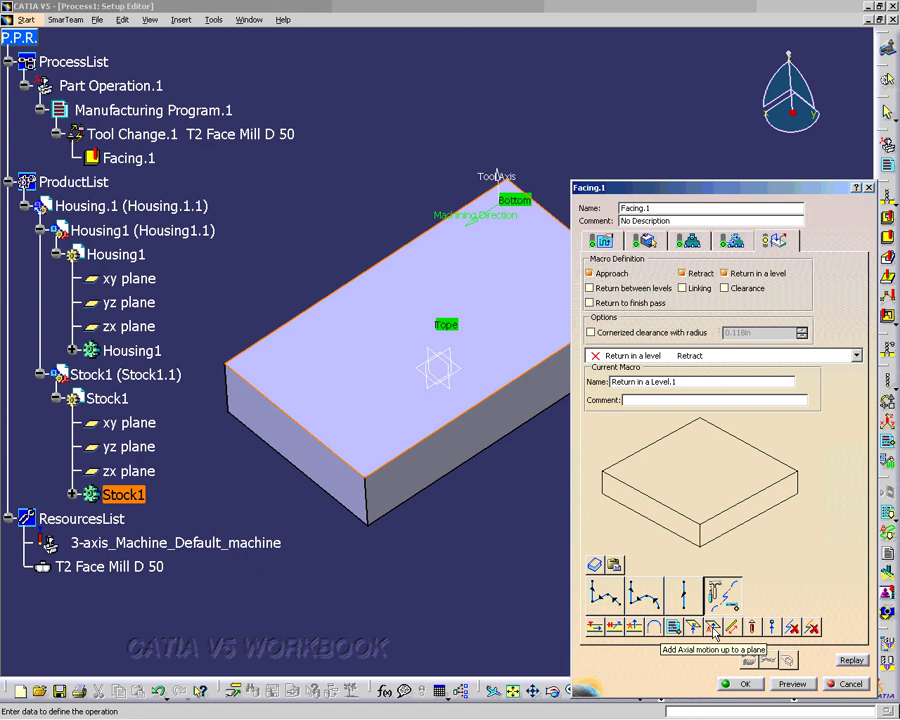
{"action": "left_click", "coordinate": [714, 628]}
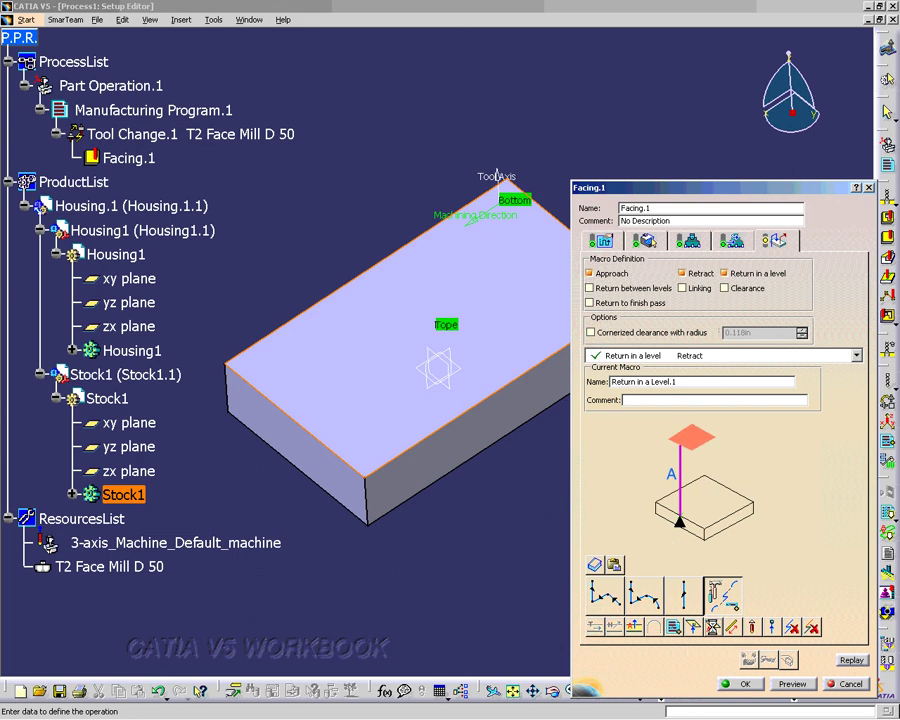
{"action": "right_click", "coordinate": [680, 493]}
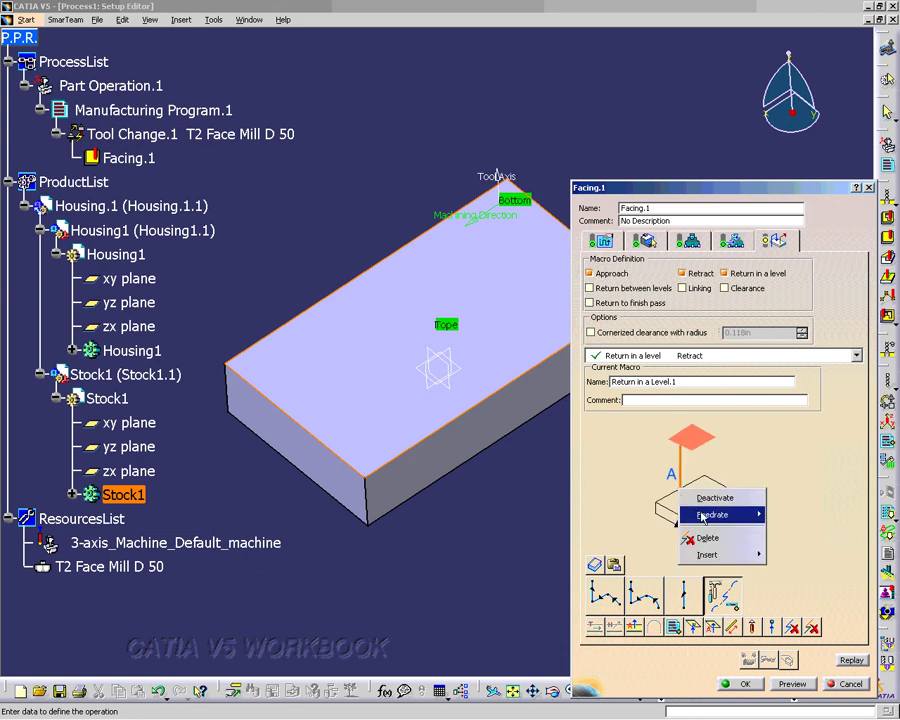
{"action": "mouse_move", "coordinate": [760, 517]}
{"action": "left_click", "coordinate": [793, 566]}
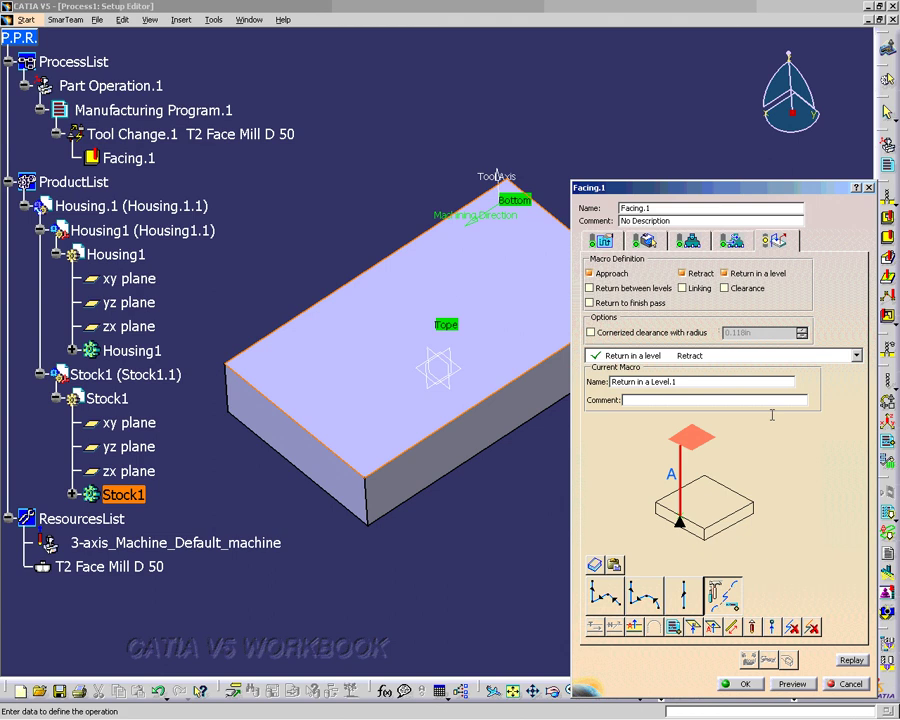
Set the Return in a level approach motion's feedrate to RAPID.
{"action": "left_click", "coordinate": [855, 355]}
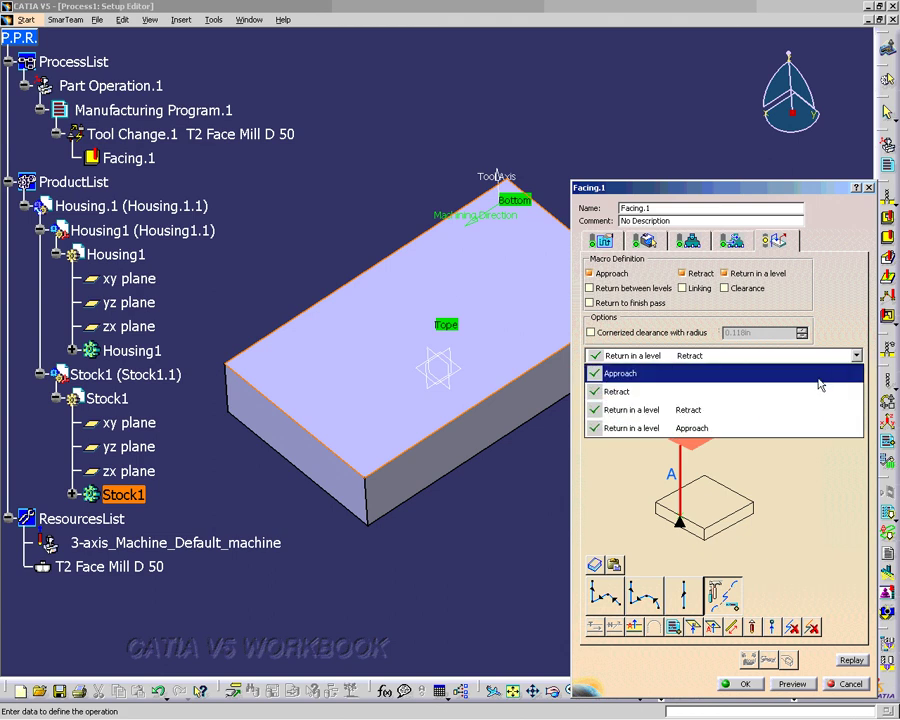
{"action": "left_click", "coordinate": [711, 428]}
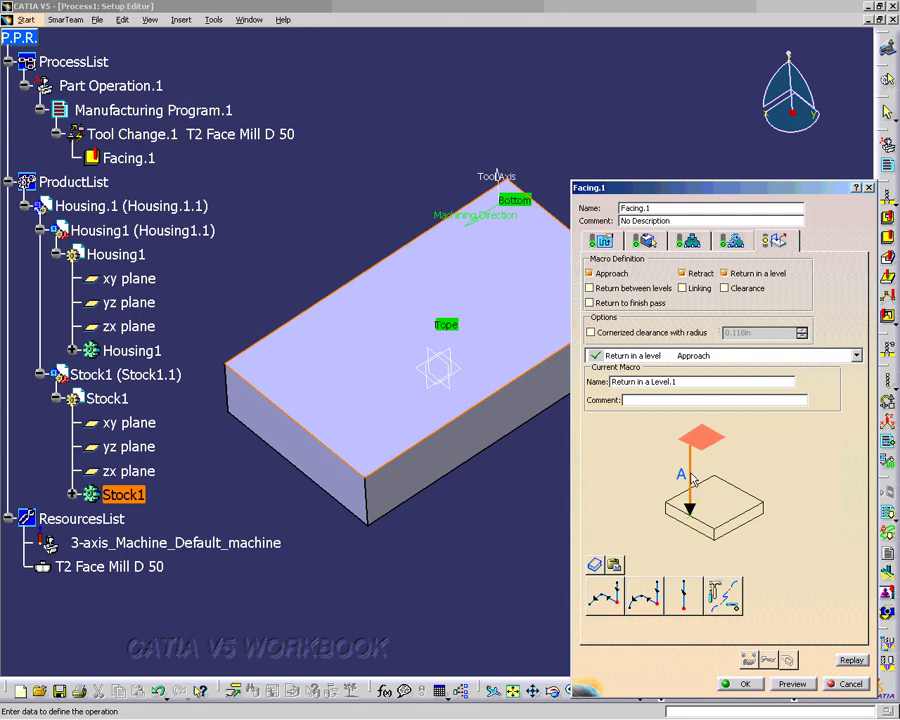
{"action": "right_click", "coordinate": [693, 480]}
{"action": "mouse_move", "coordinate": [740, 499]}
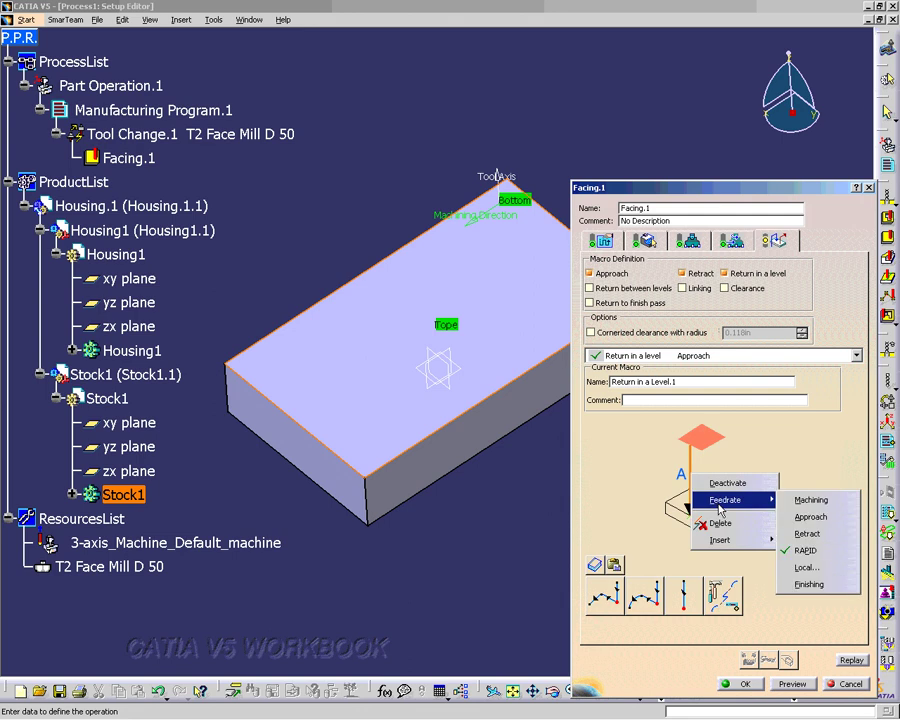
{"action": "left_click", "coordinate": [829, 552]}
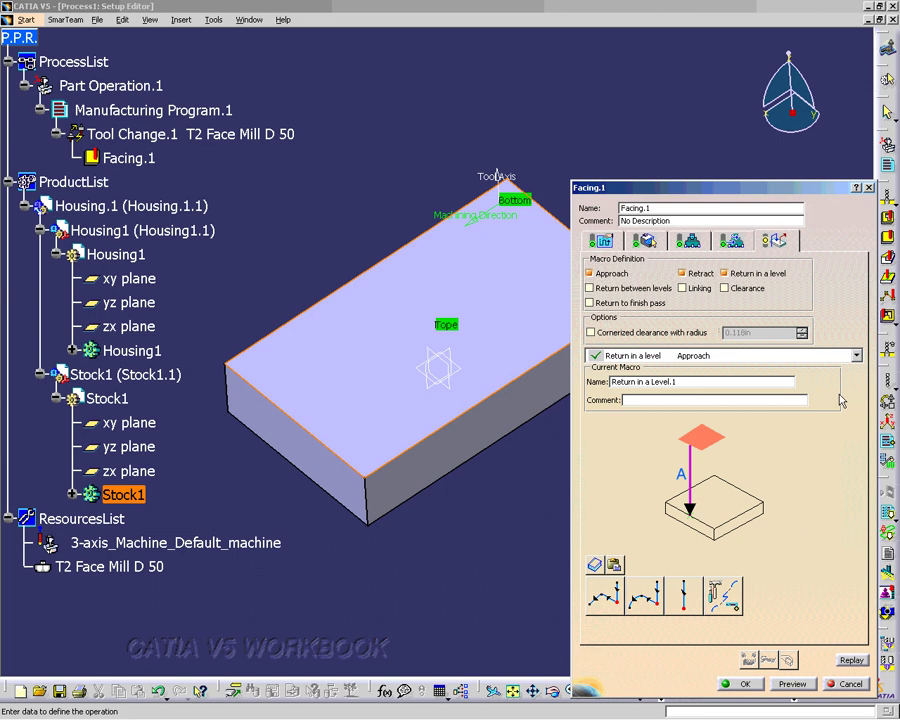
{"action": "left_click", "coordinate": [857, 355]}
{"action": "left_click", "coordinate": [808, 415]}
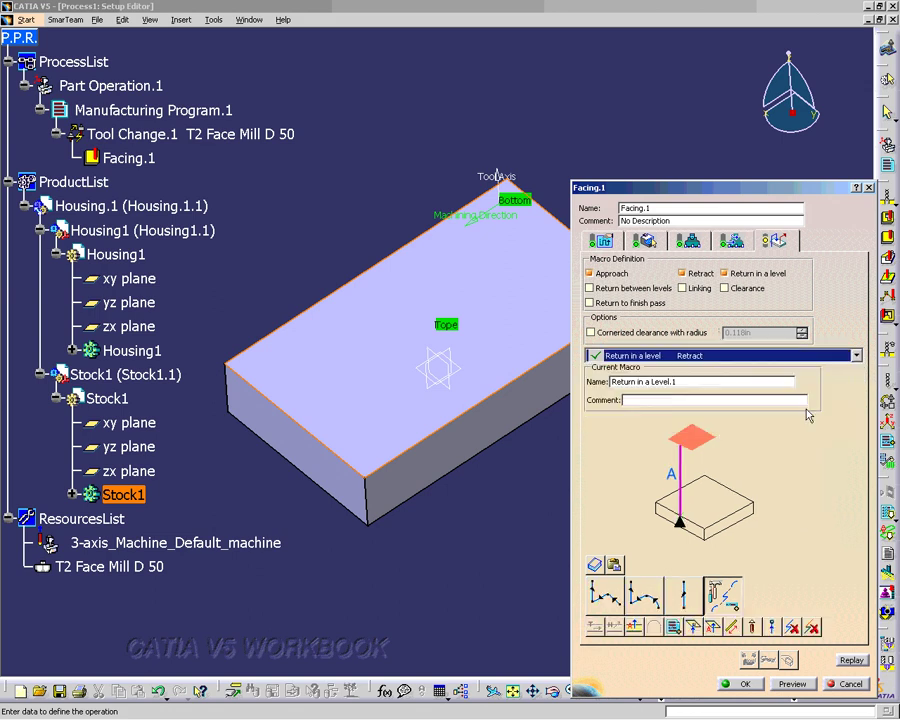